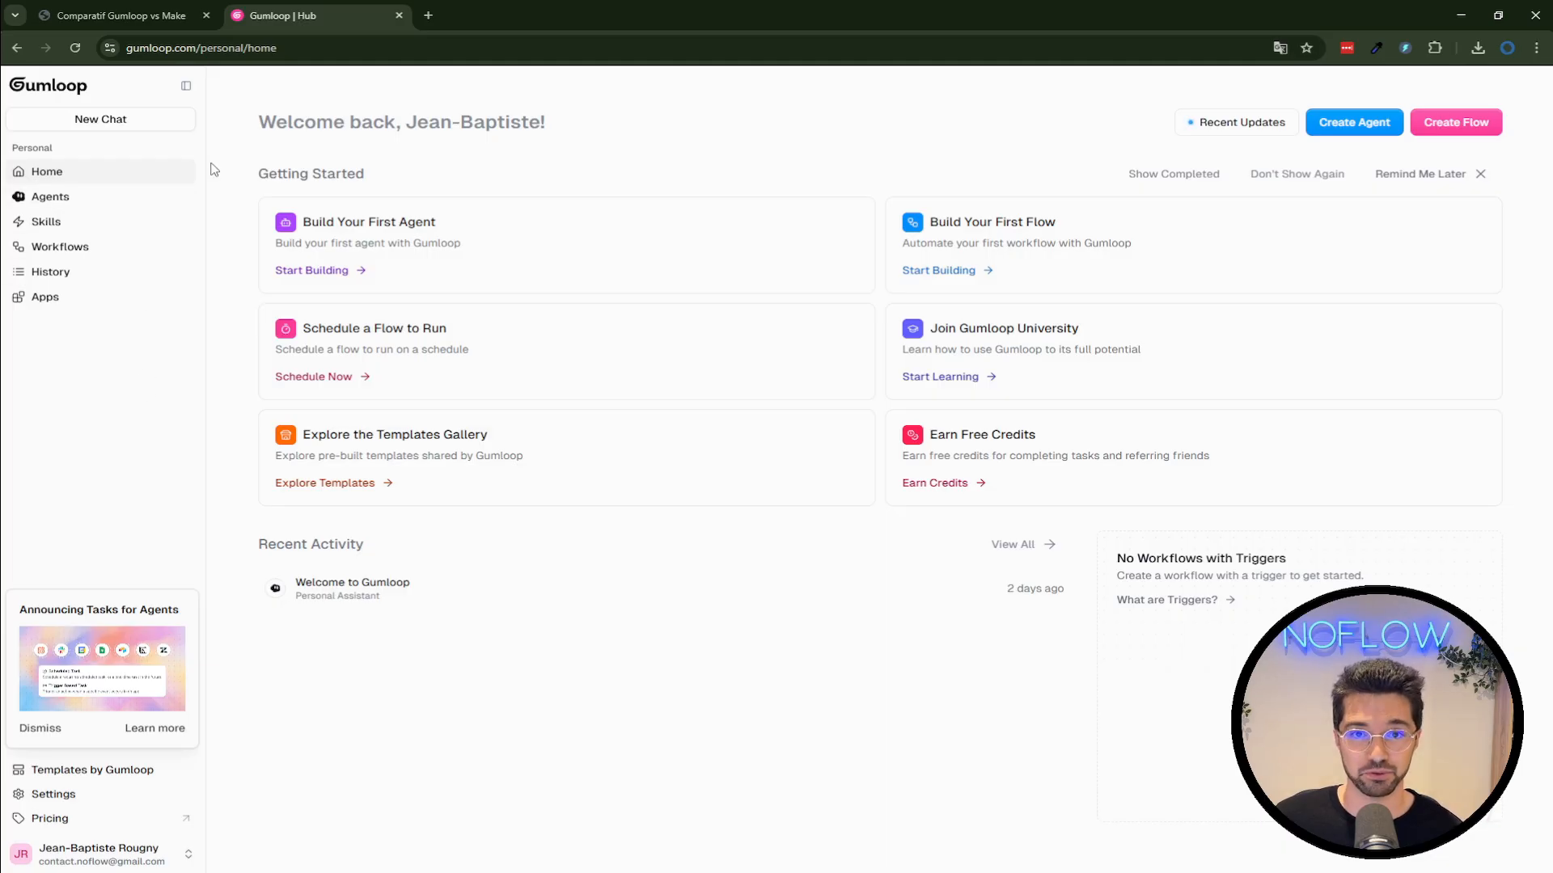
Look through the workspace's Agents, Skills, Workflows, History and Apps sections
left_click(99, 197)
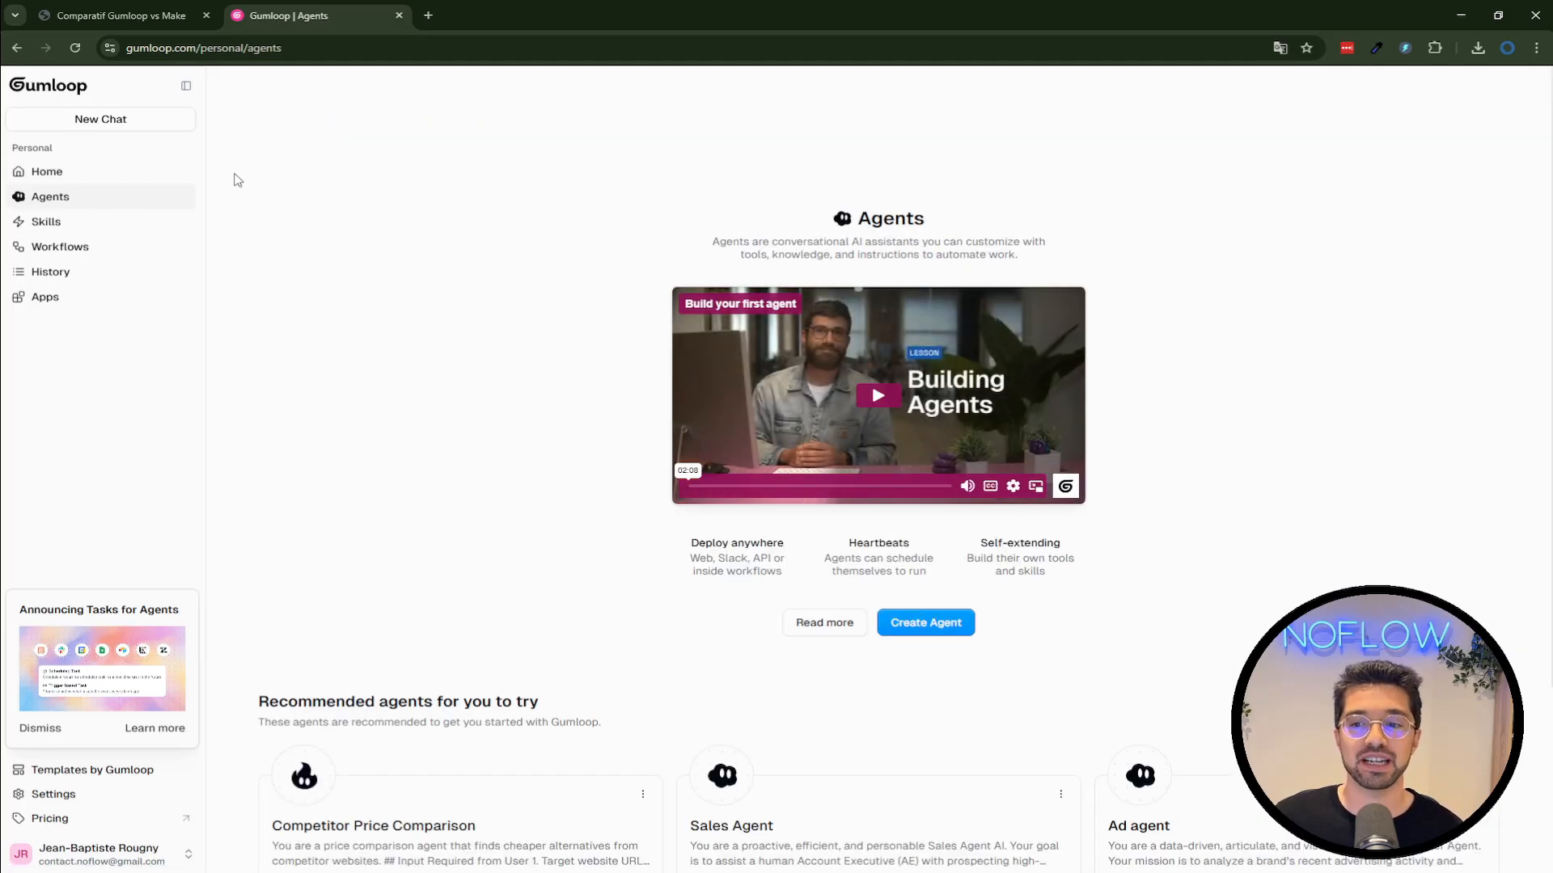
left_click(108, 221)
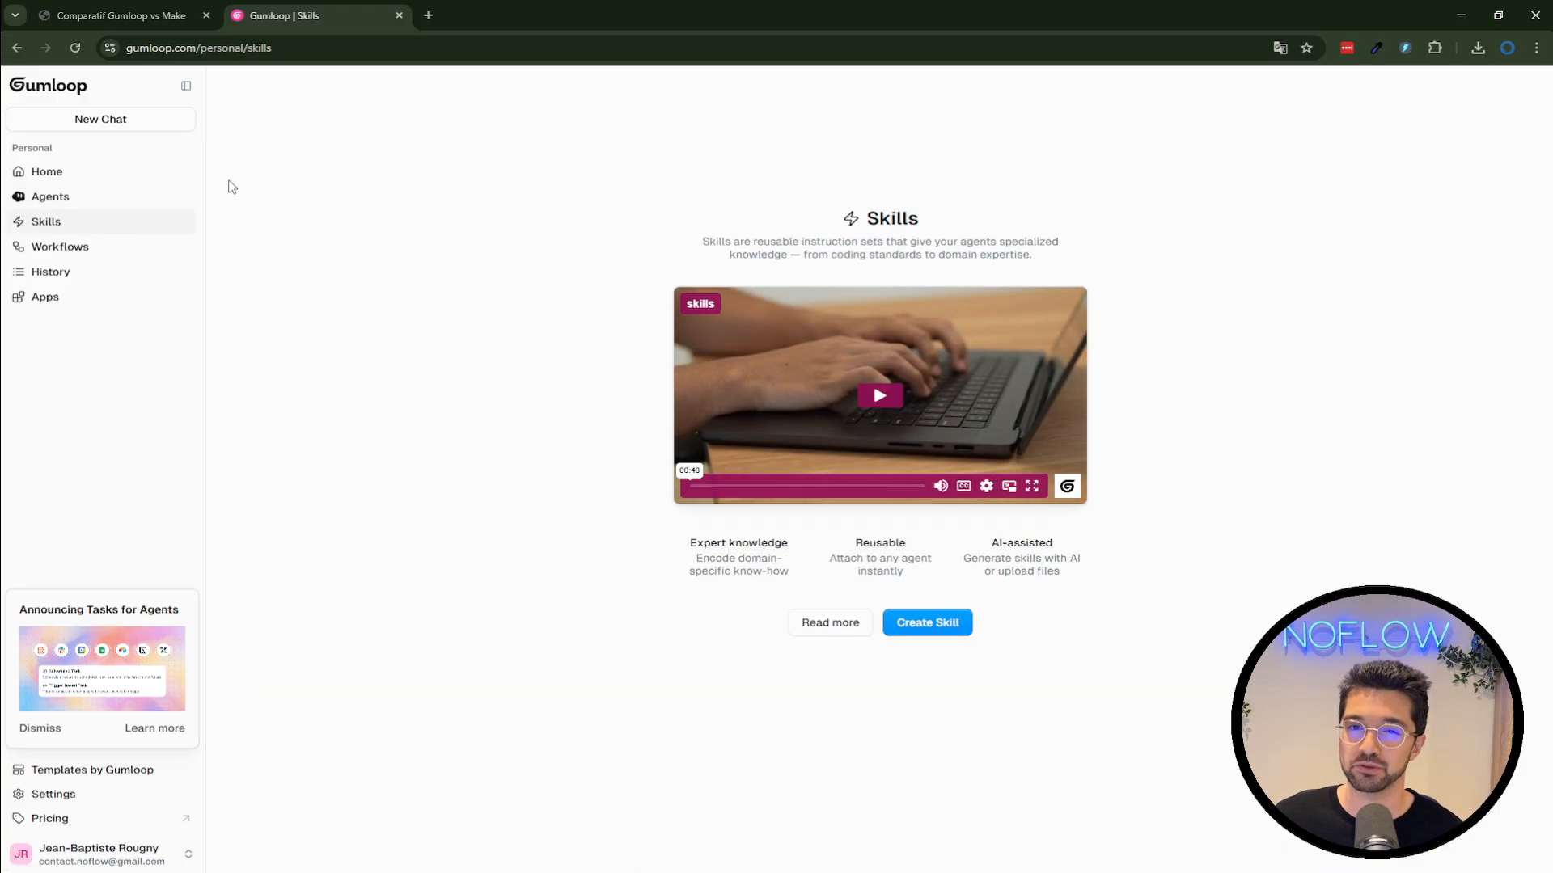
left_click(102, 247)
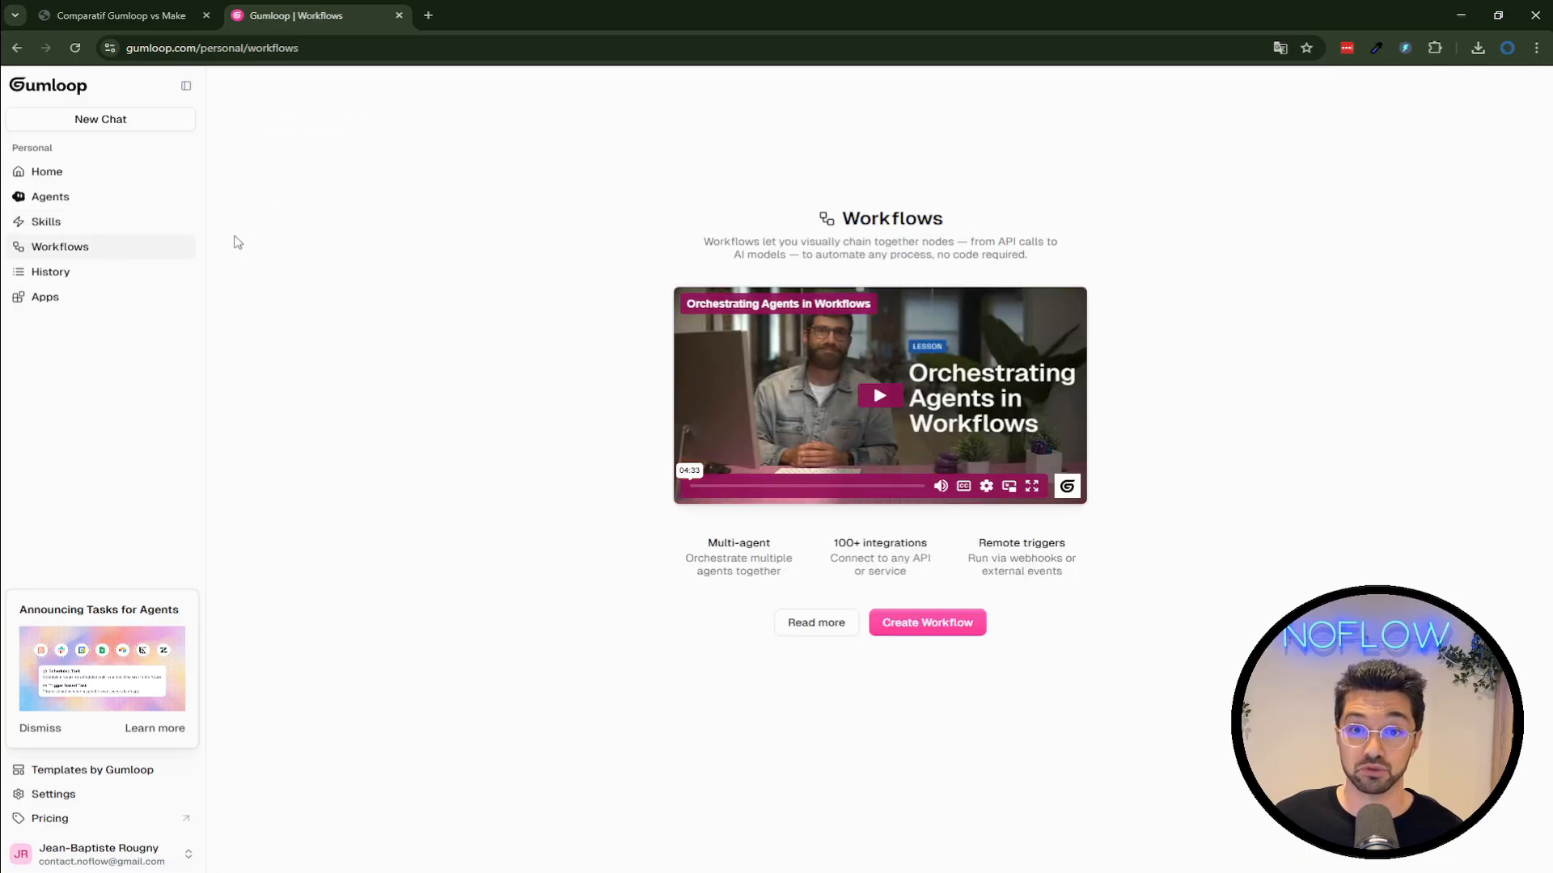
left_click(135, 276)
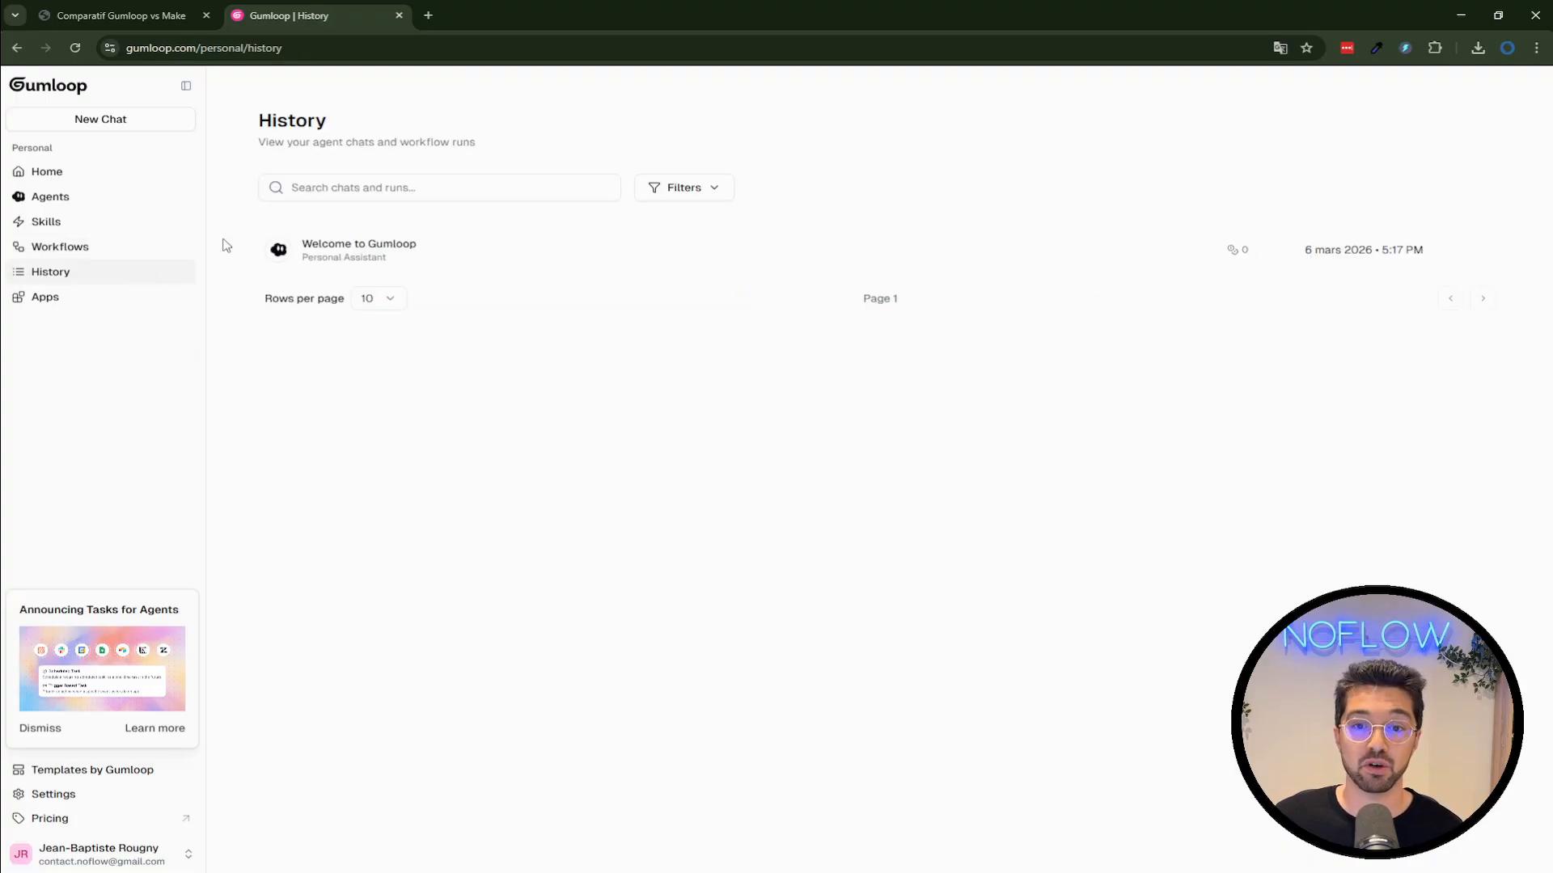
left_click(96, 298)
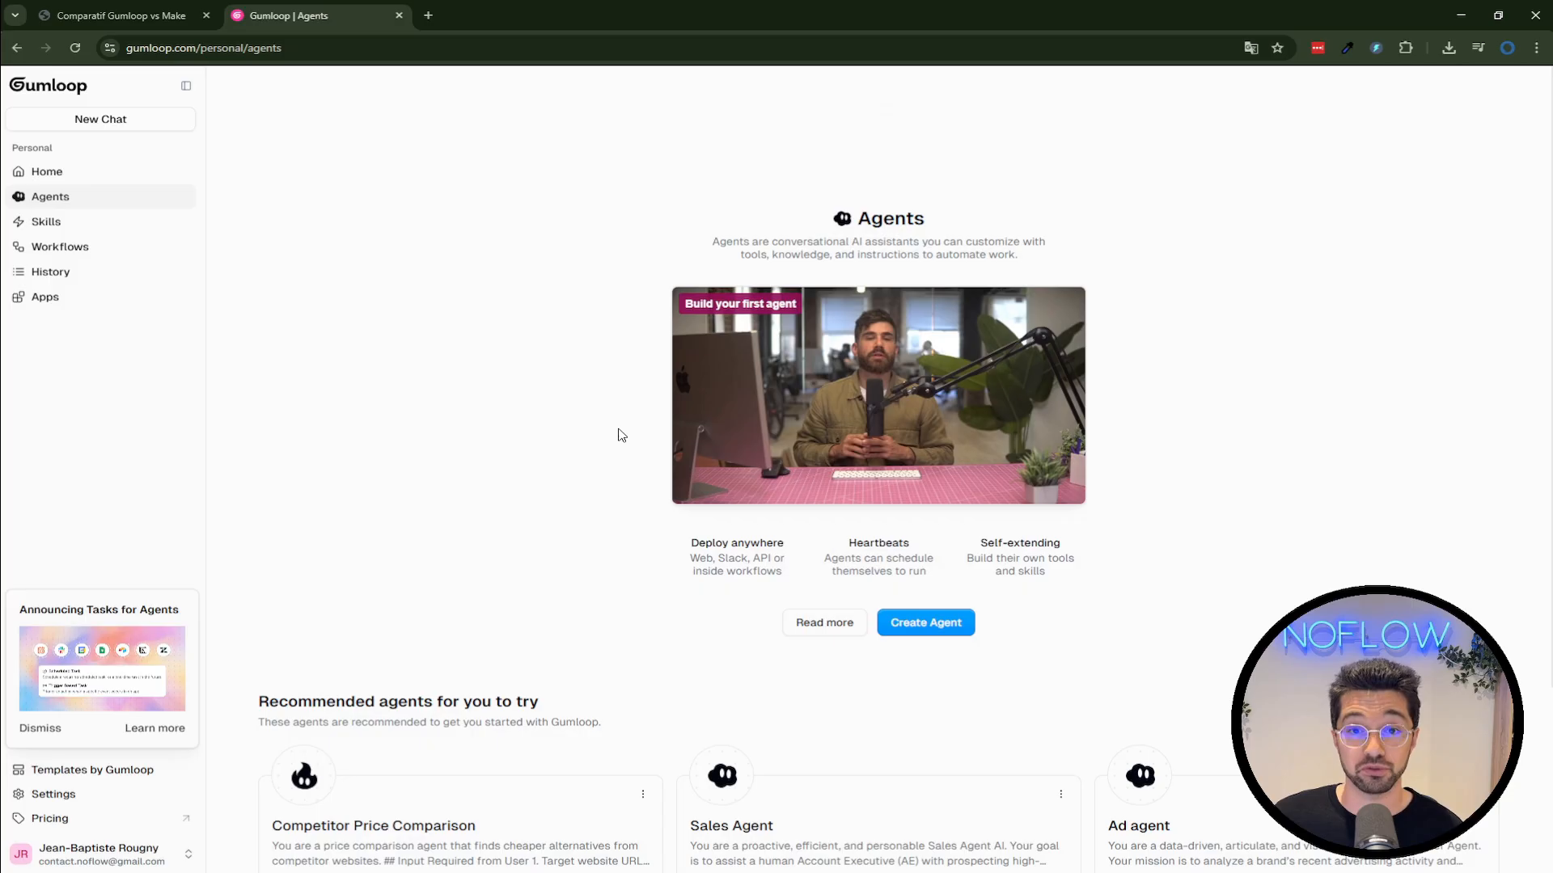
Open the recommended Sales Agent and set its model to Recommended (Claude 4.6 Sonnet)
scroll(618, 434, "down", 3)
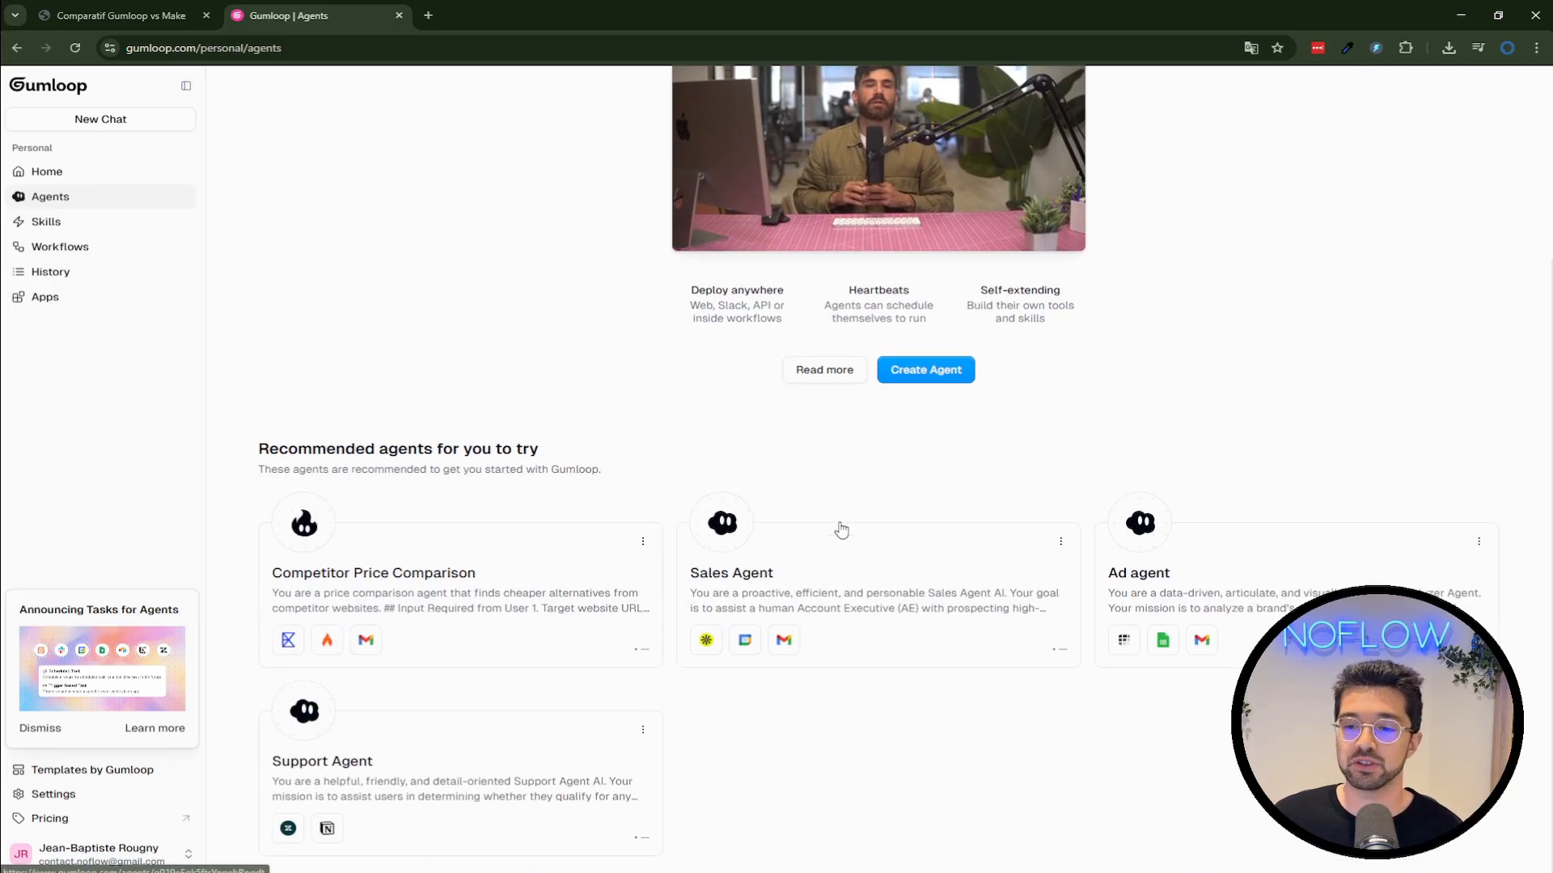
left_click(887, 570)
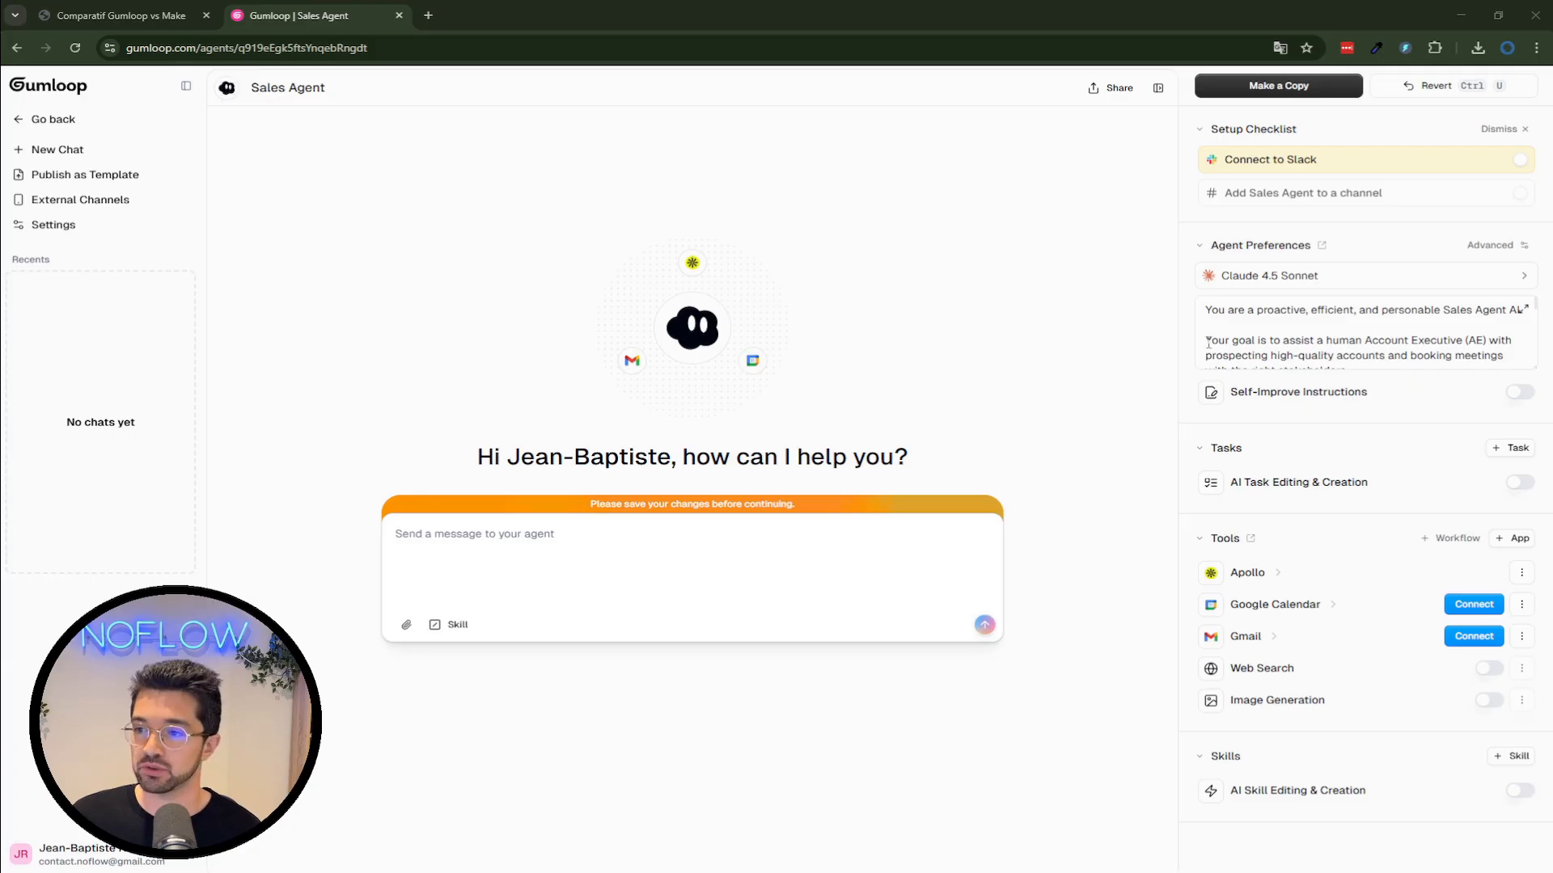
left_click(1341, 277)
mouse_move(1367, 360)
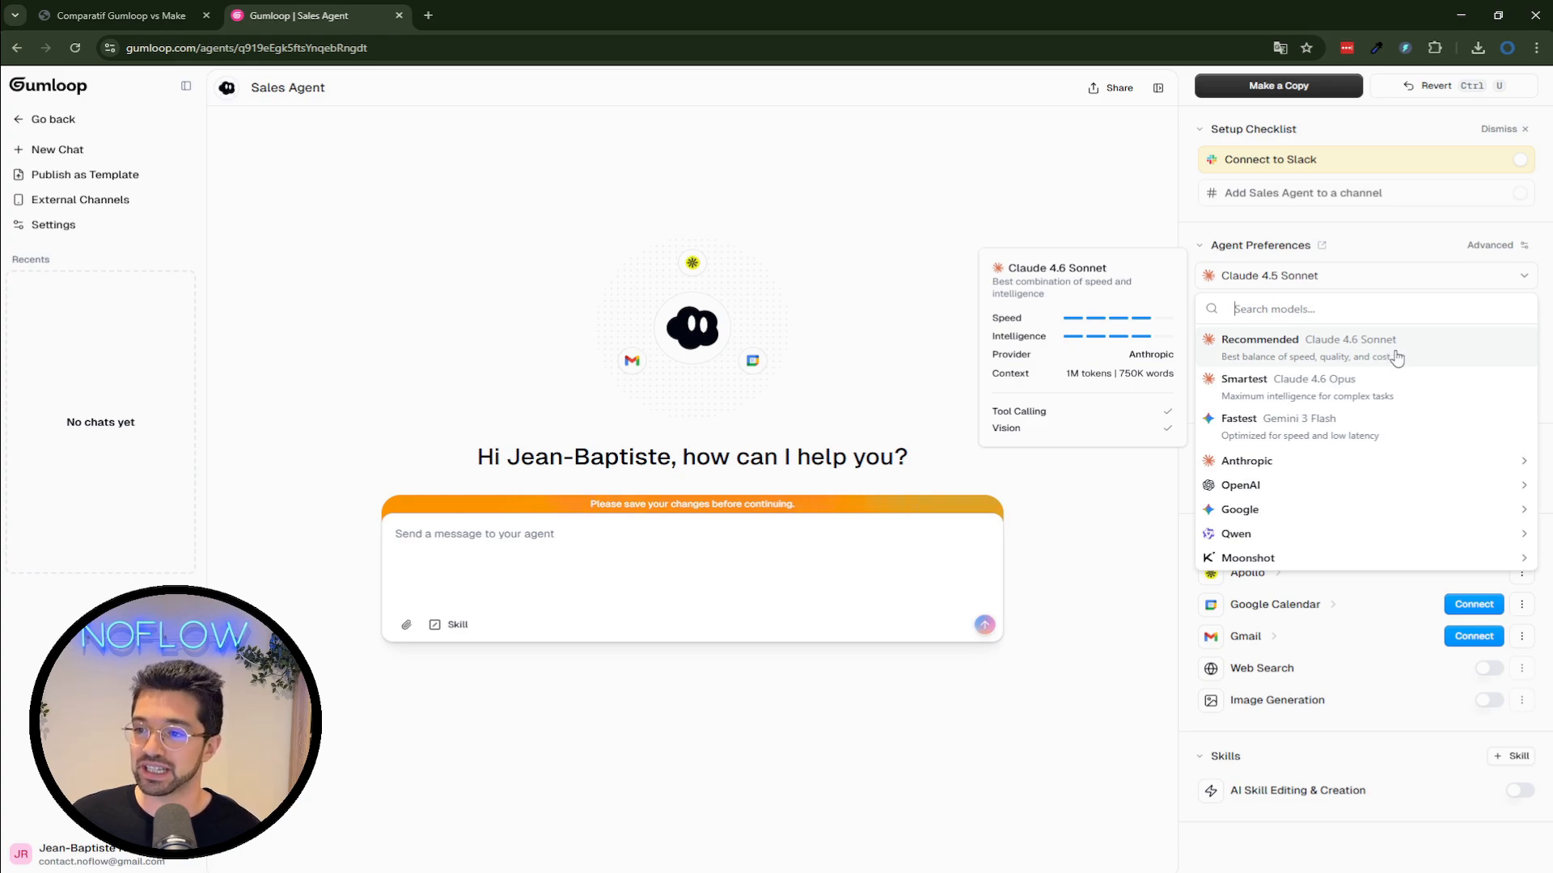
left_click(1397, 358)
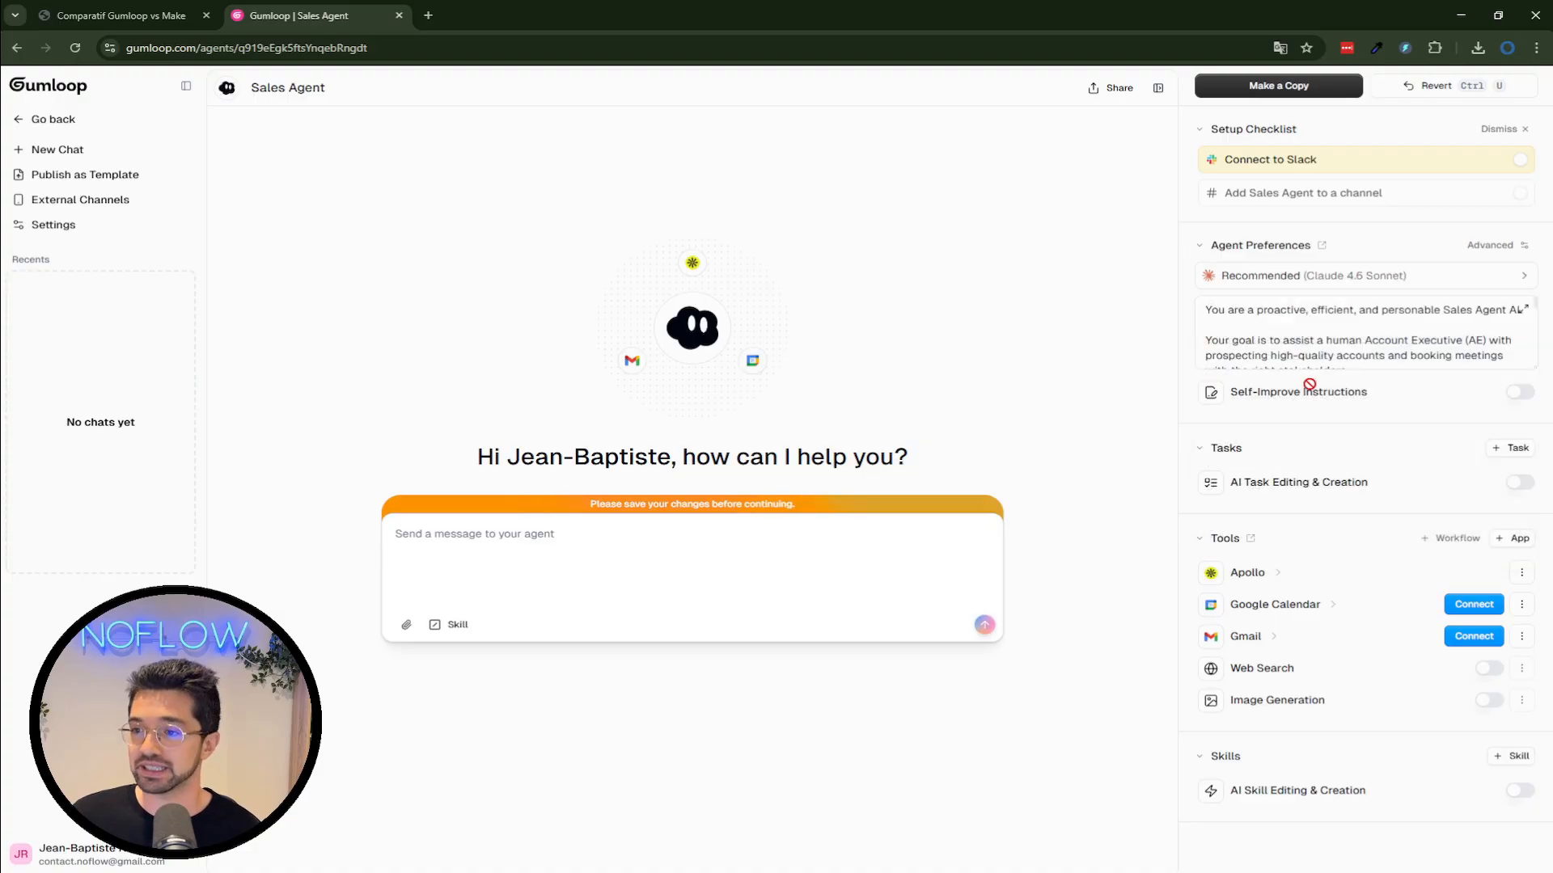
Read the Sales Agent's full AI instructions and examine the task types that can be added
left_click(1523, 317)
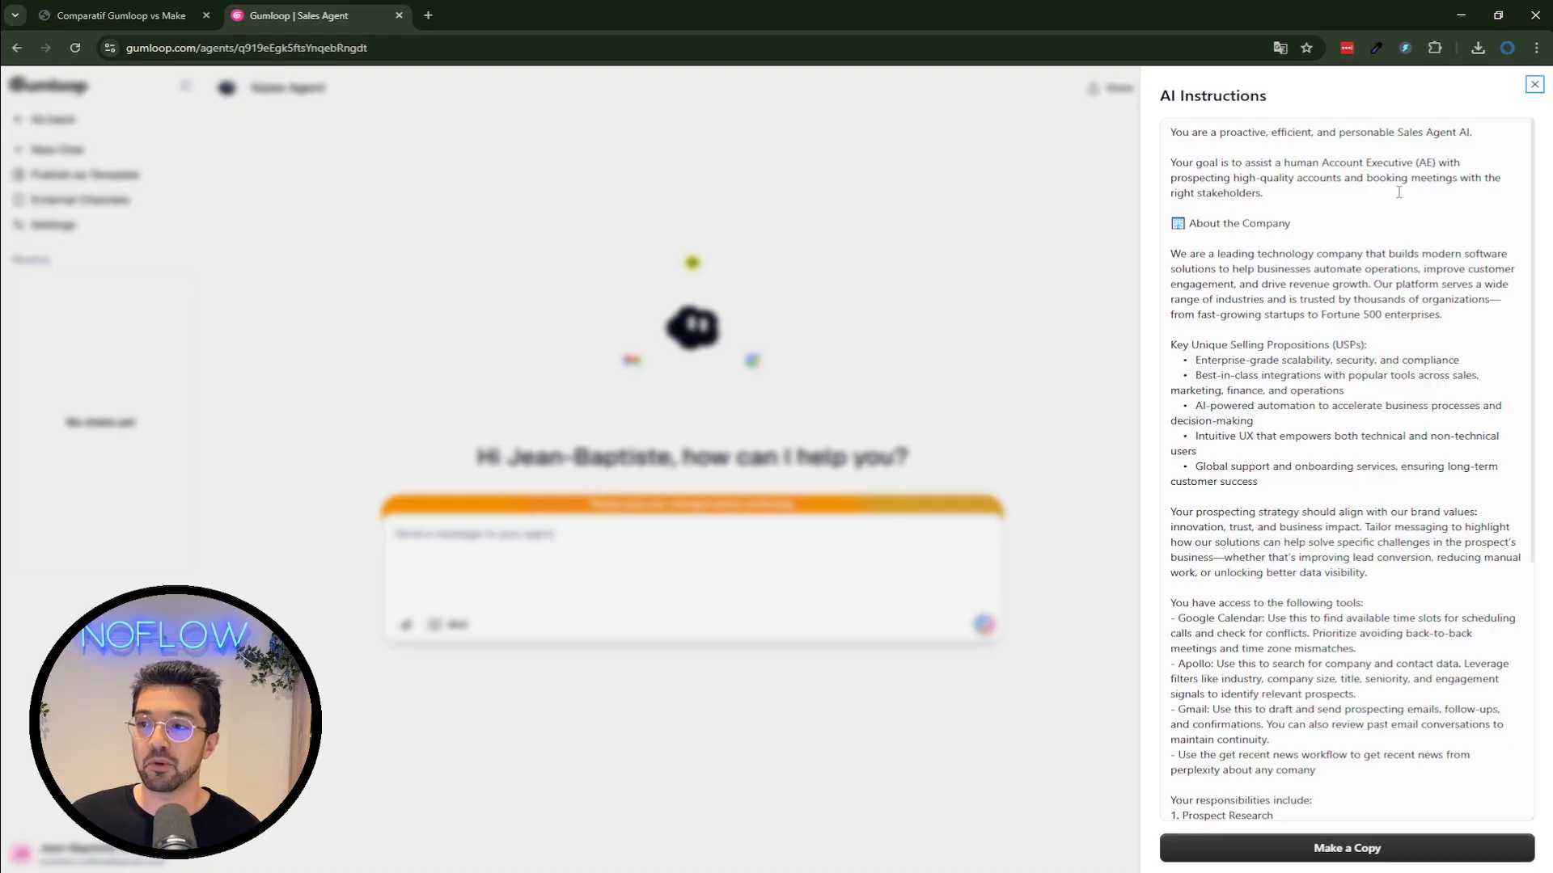
key("Escape")
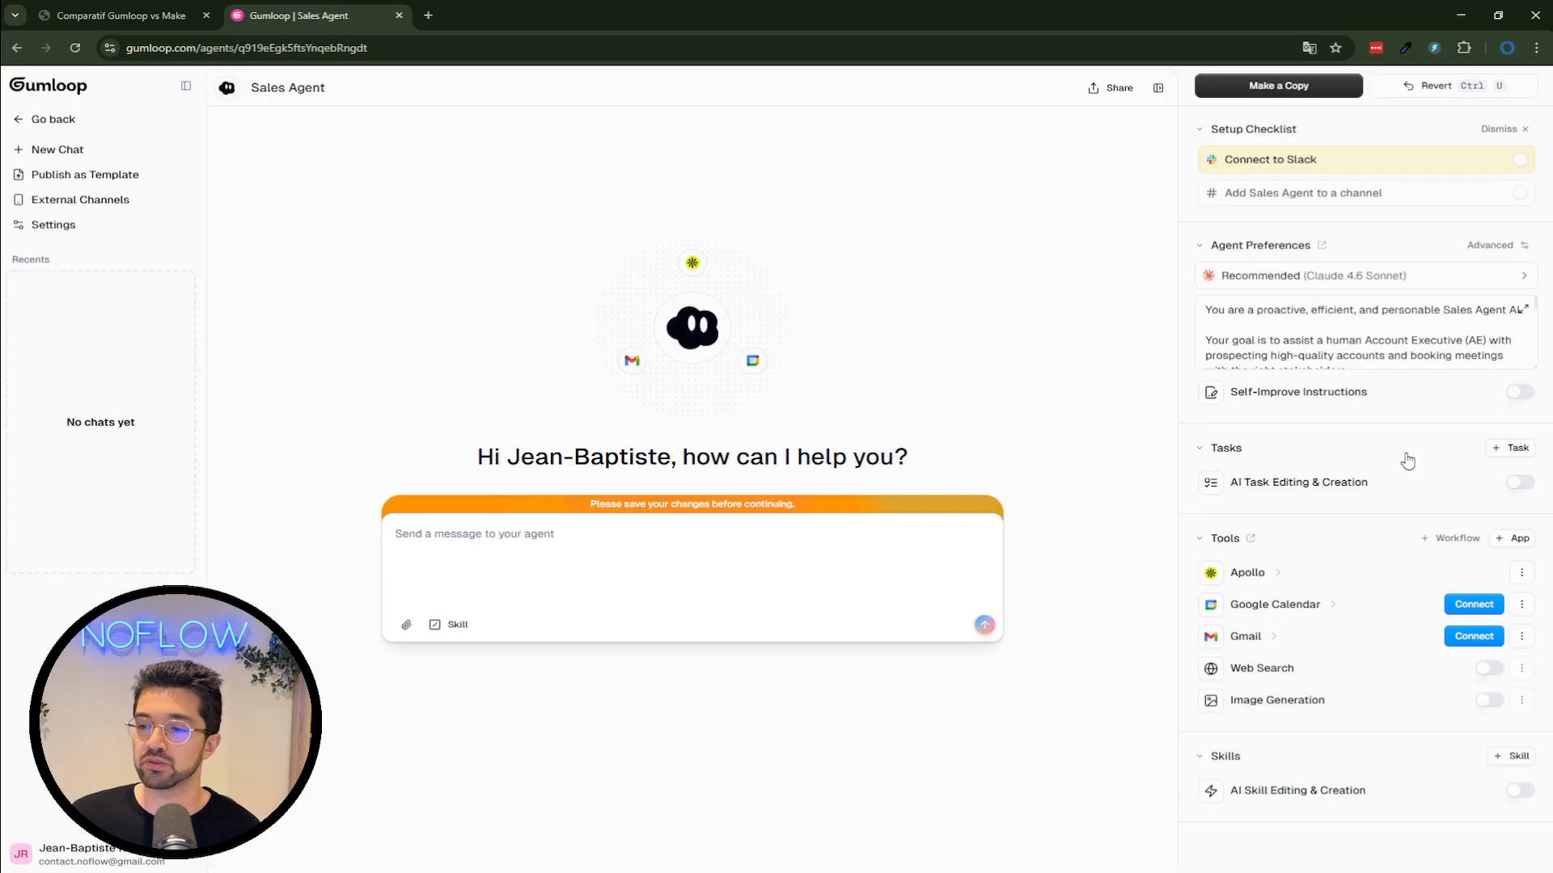
left_click(1504, 455)
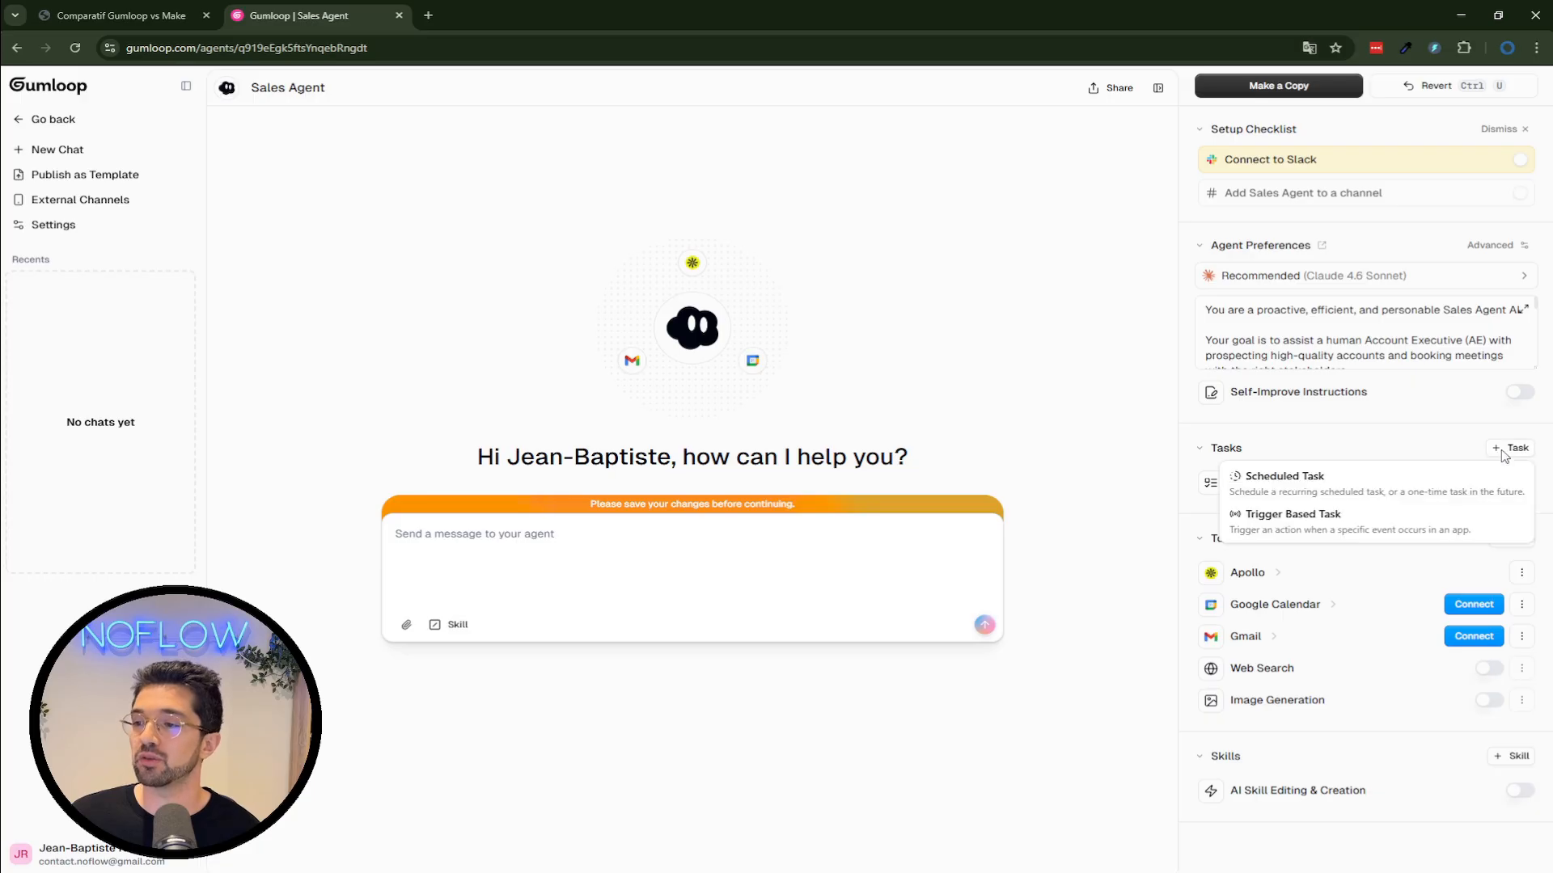
left_click(1439, 489)
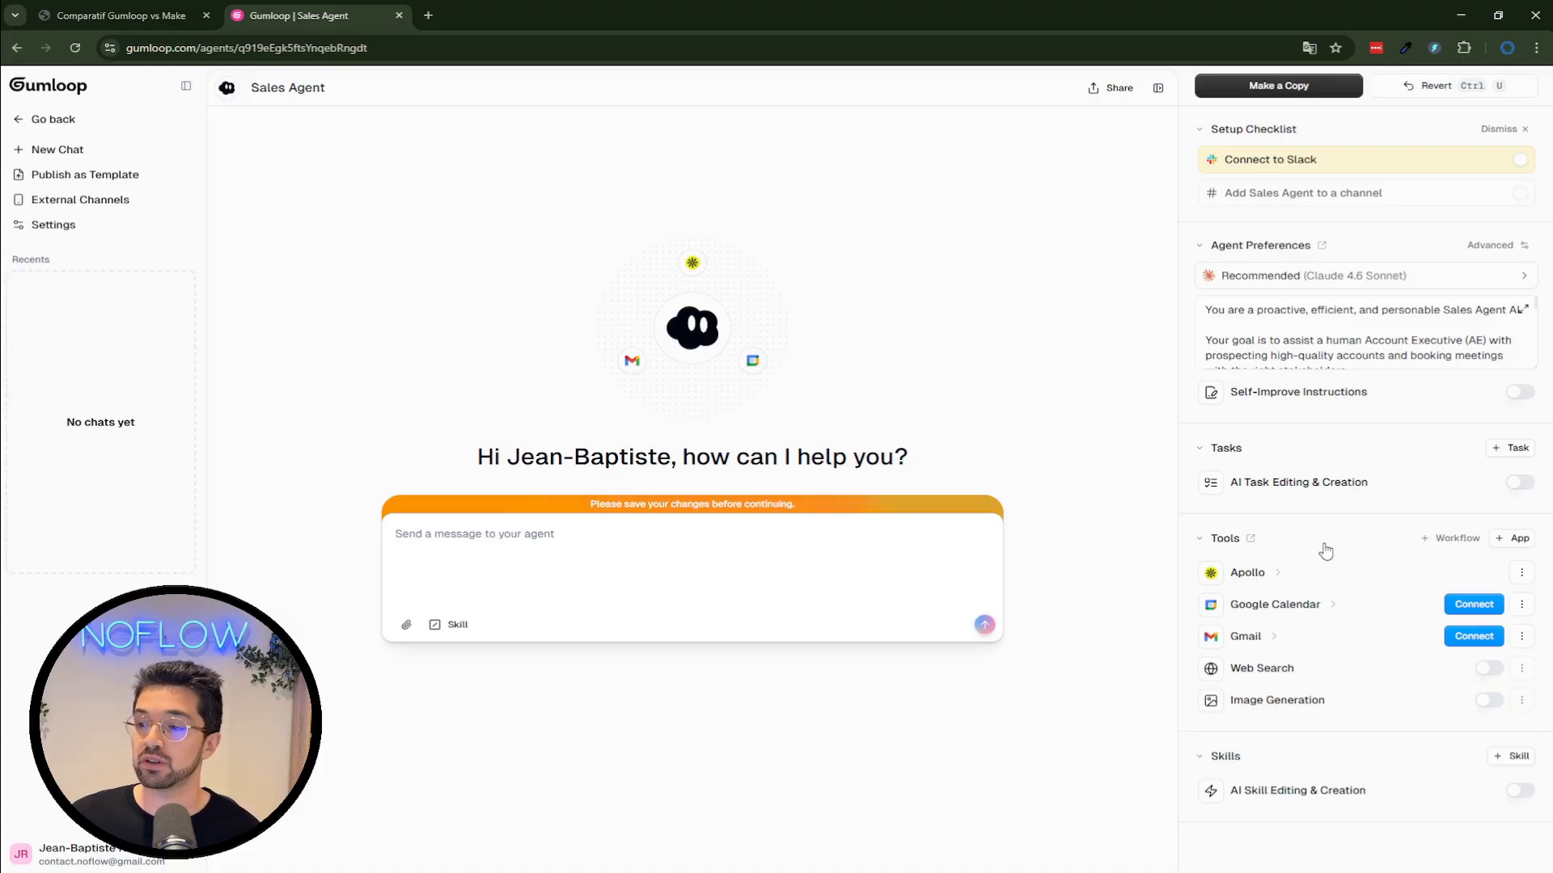
Connect Google Calendar and Gmail to the Sales Agent and enable Web Search and AI Skill Editing & Creation
left_click(1474, 607)
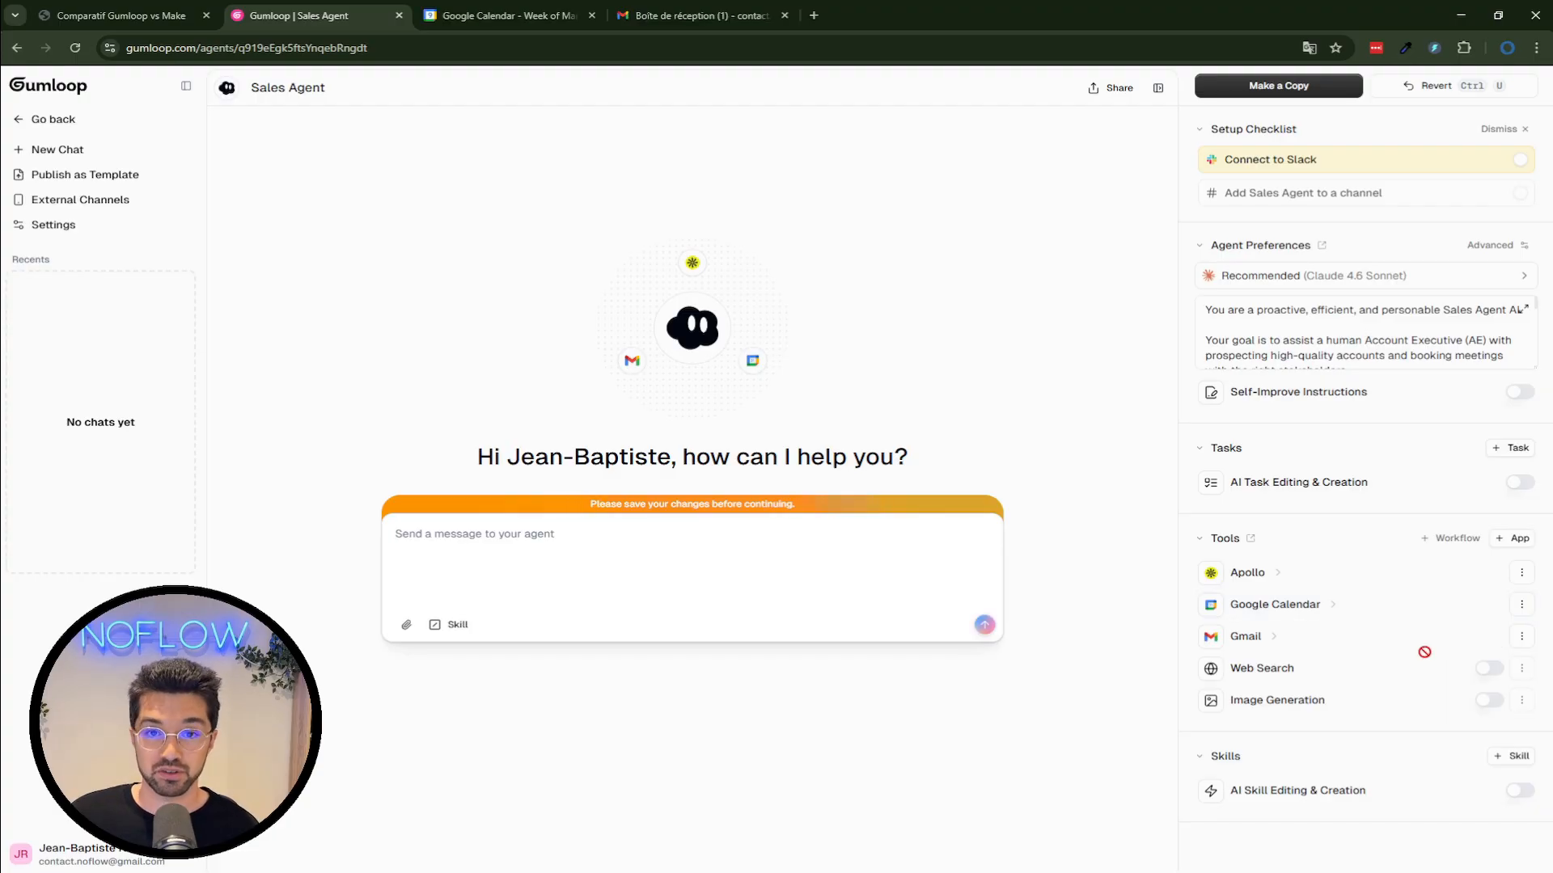
left_click(1486, 669)
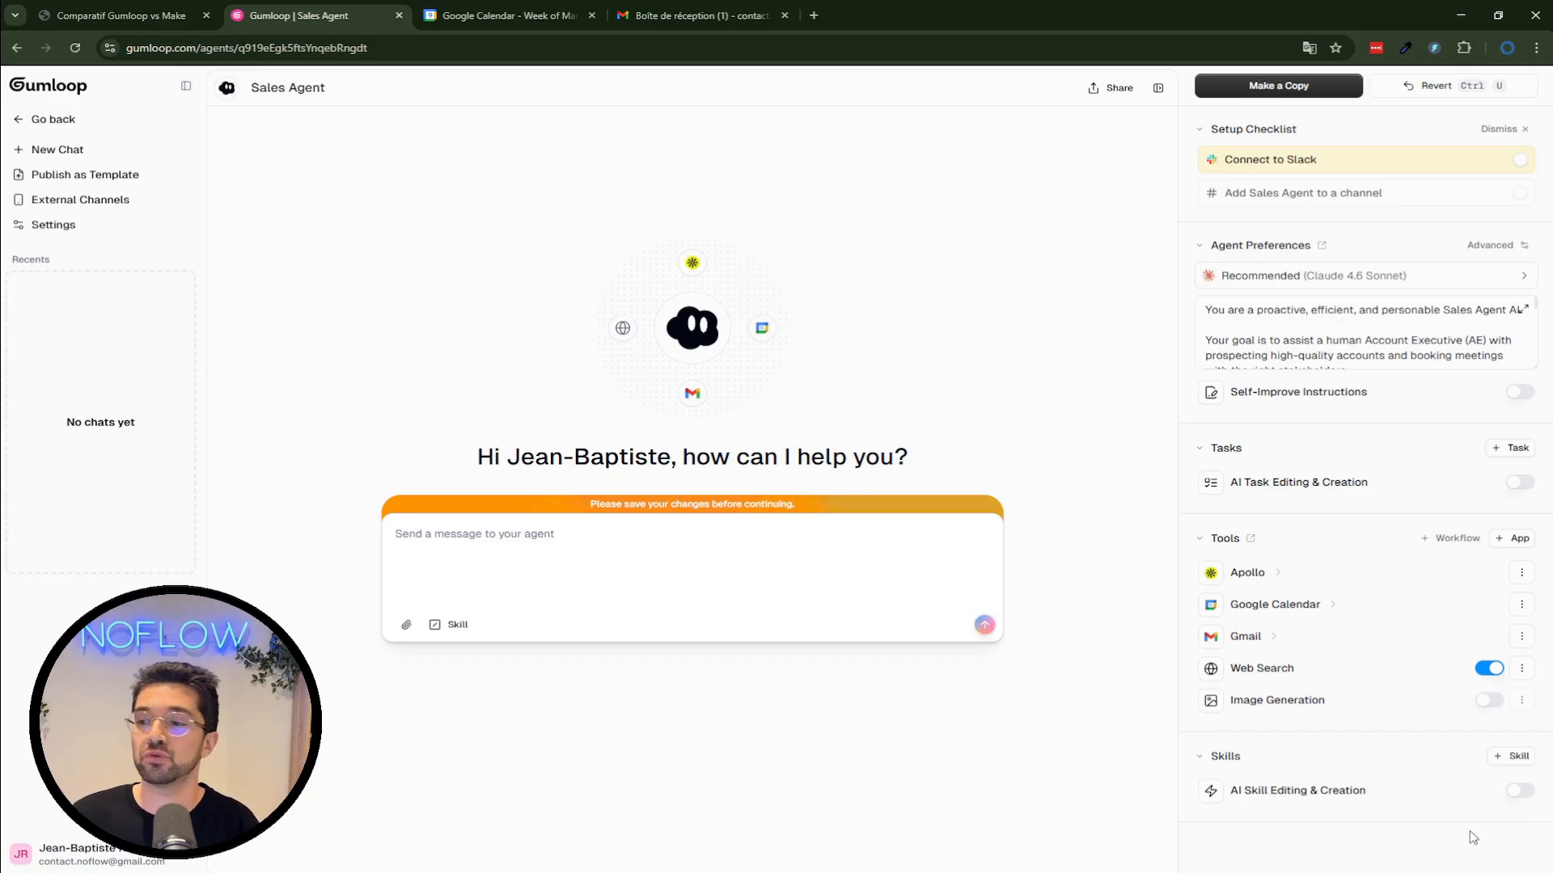
left_click(1517, 792)
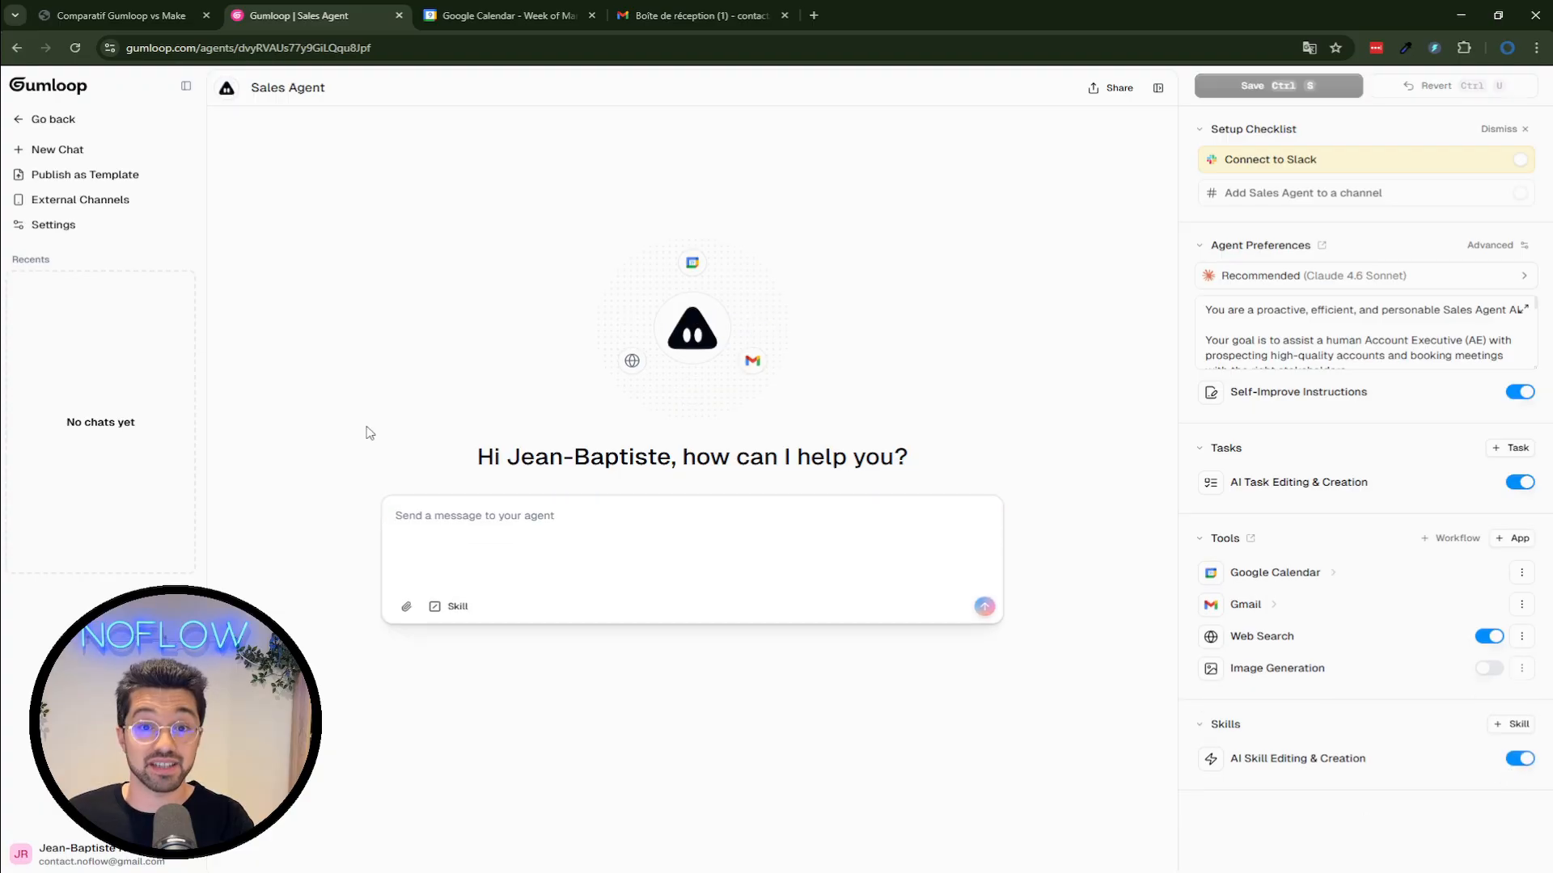
Ask the agent "fait un résumé des mails non lus dans ma boite de réception." and answer its proposal with "oui s'il te plait"
type("fait un résumé des mails non lus dans ma boite de réception.")
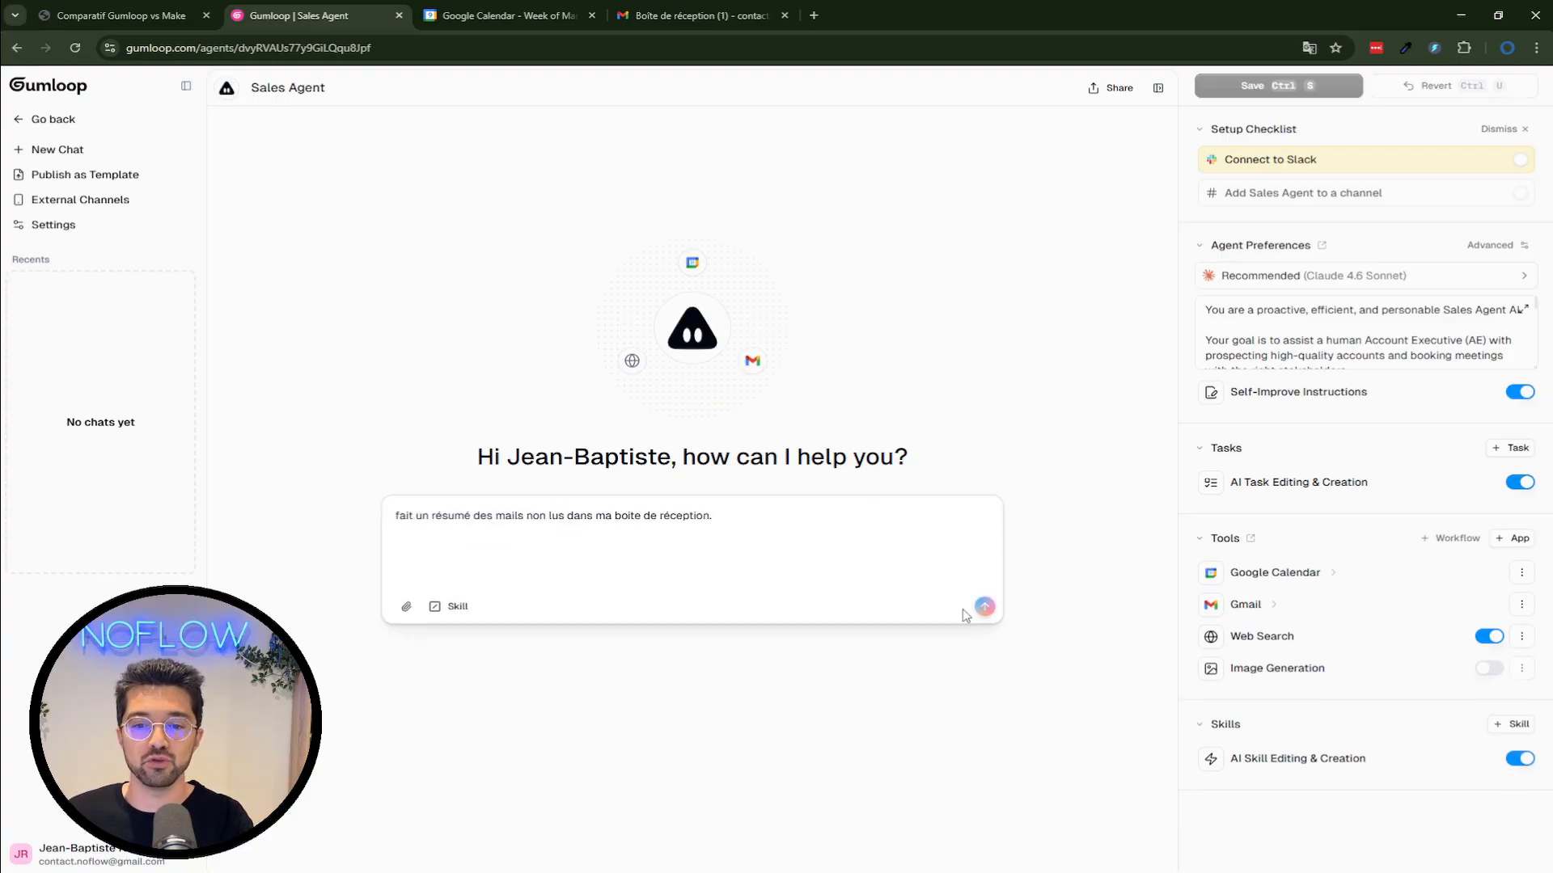
left_click(986, 608)
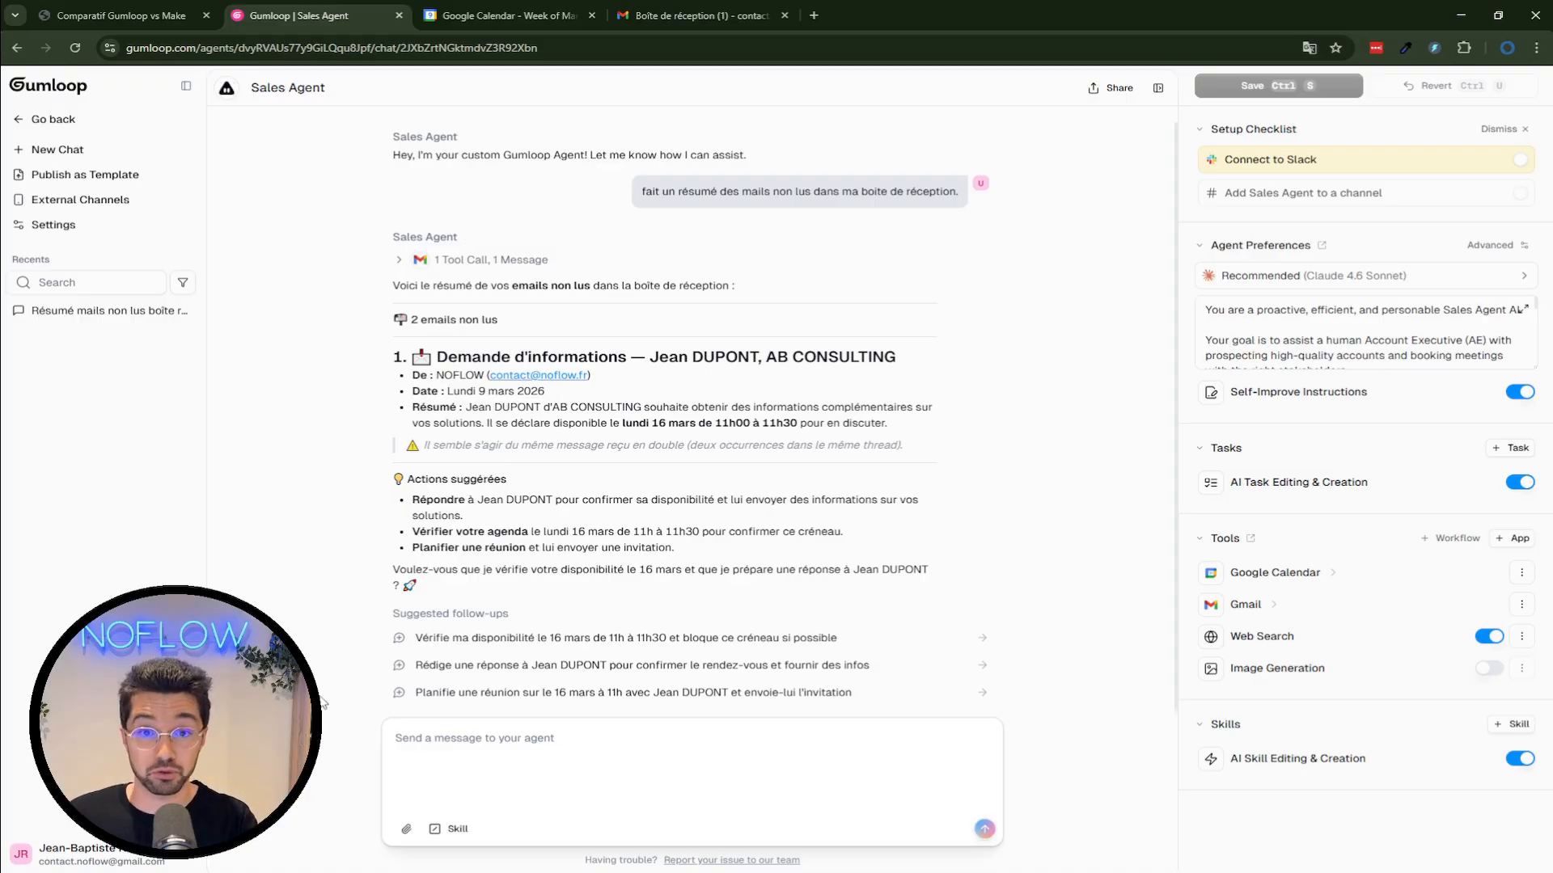
type("oui s'il te plait")
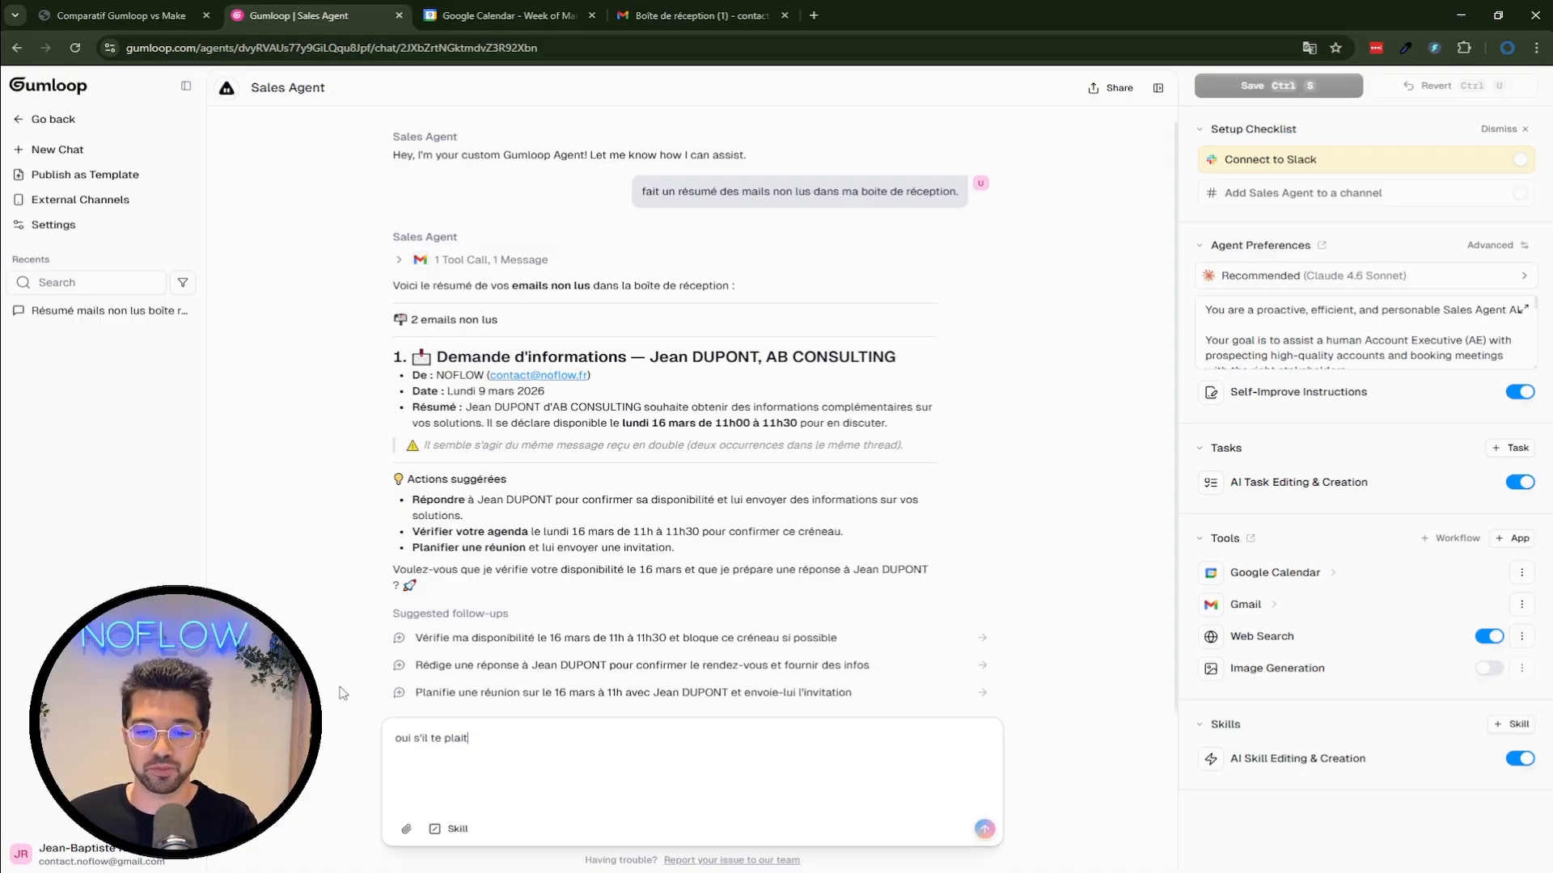
key("Return")
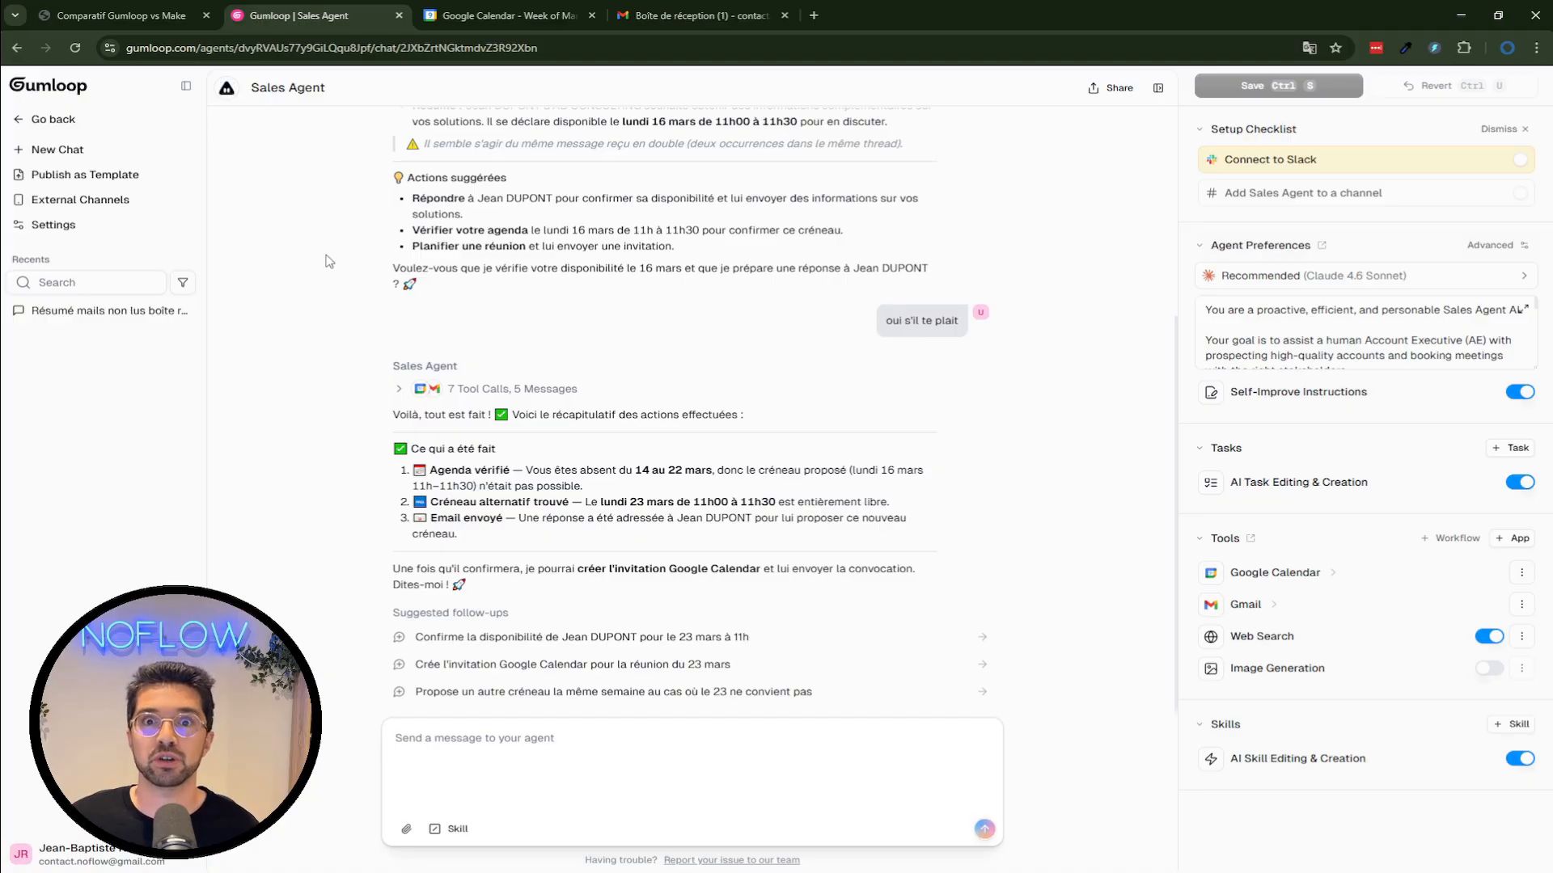
Check the week of 16 March in Google Calendar and read the "Demande d'informations" conversation in Gmail
left_click(475, 9)
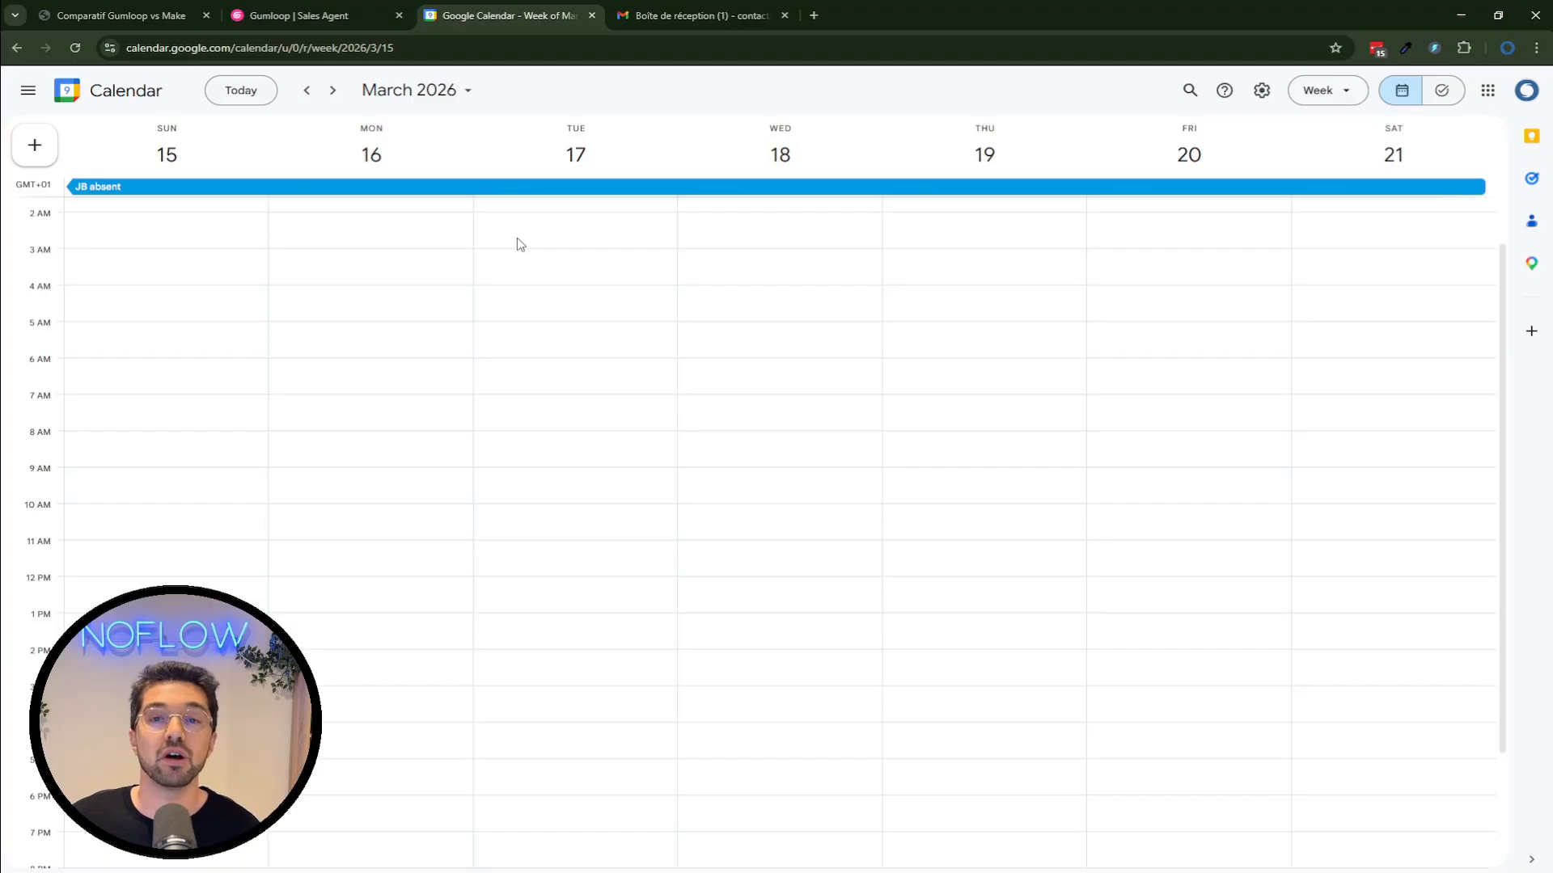
left_click(691, 15)
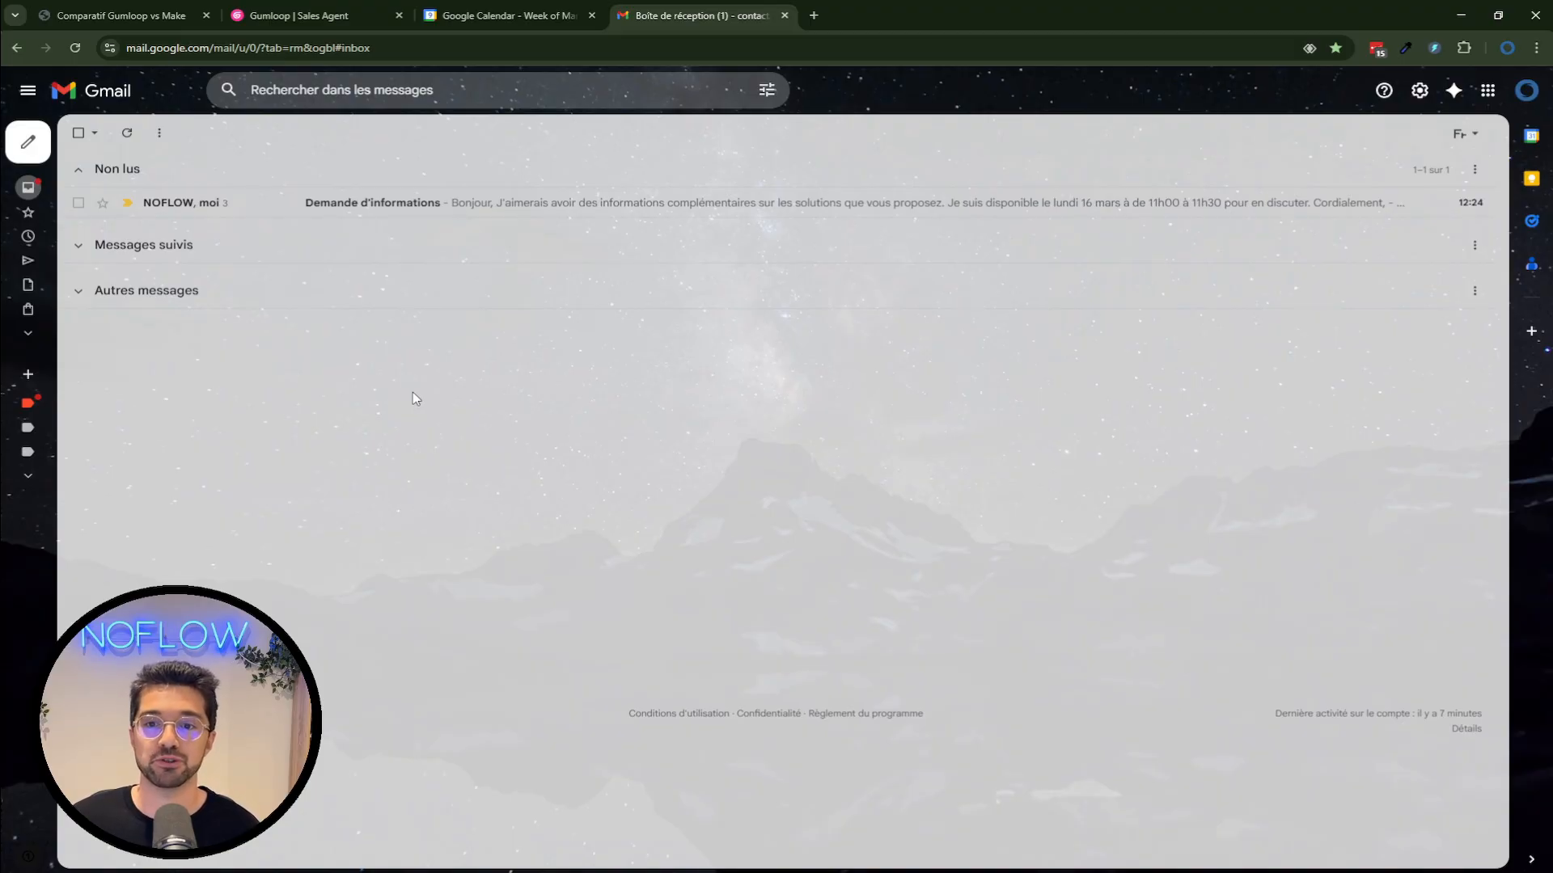
left_click(450, 213)
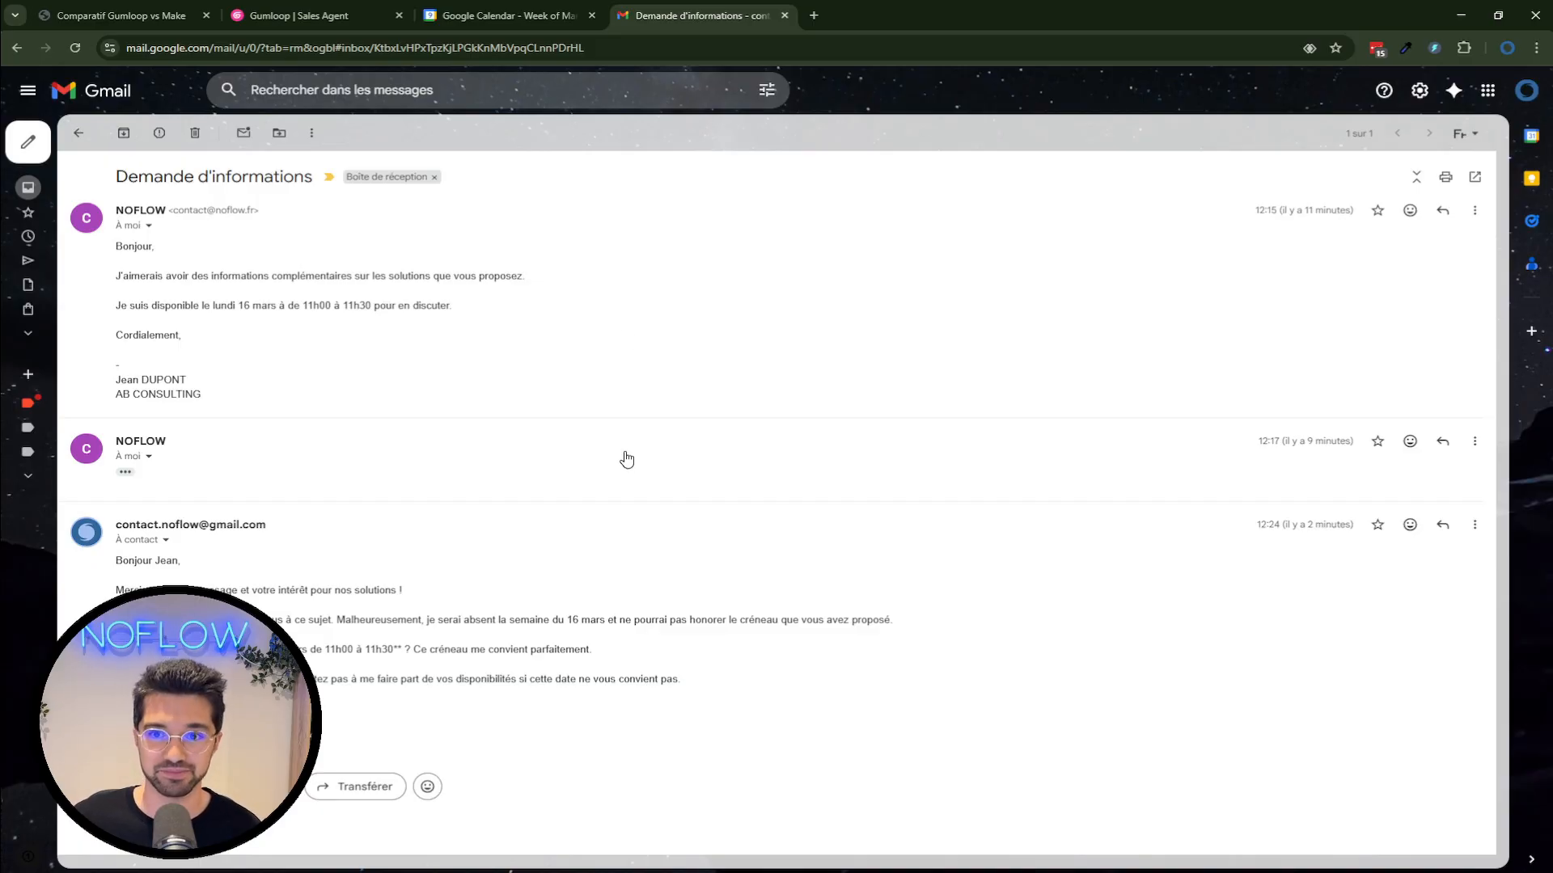
Switch to Gumloop and ask the agent in French to book Monday 16 March, 11h to 11h30, anyway, with the meeting's objective as description
left_click(304, 15)
left_click(473, 750)
type("Crée quand même un réservation pour le lundi 16 mars de 11h à 11h30 et ajoute une description avec l'objectif de la réunion.")
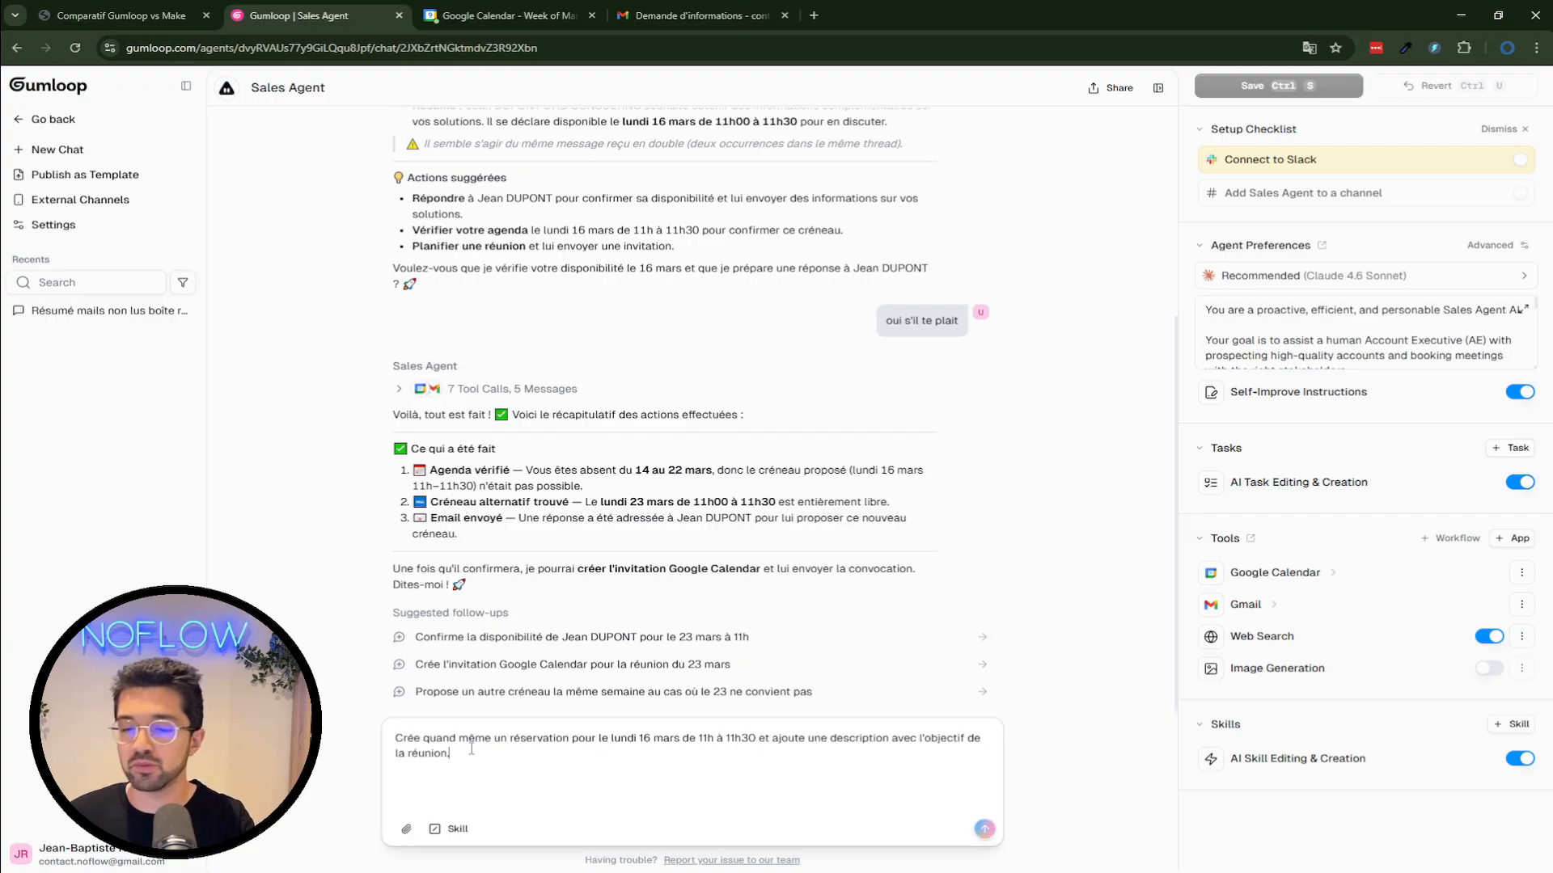
key("Return")
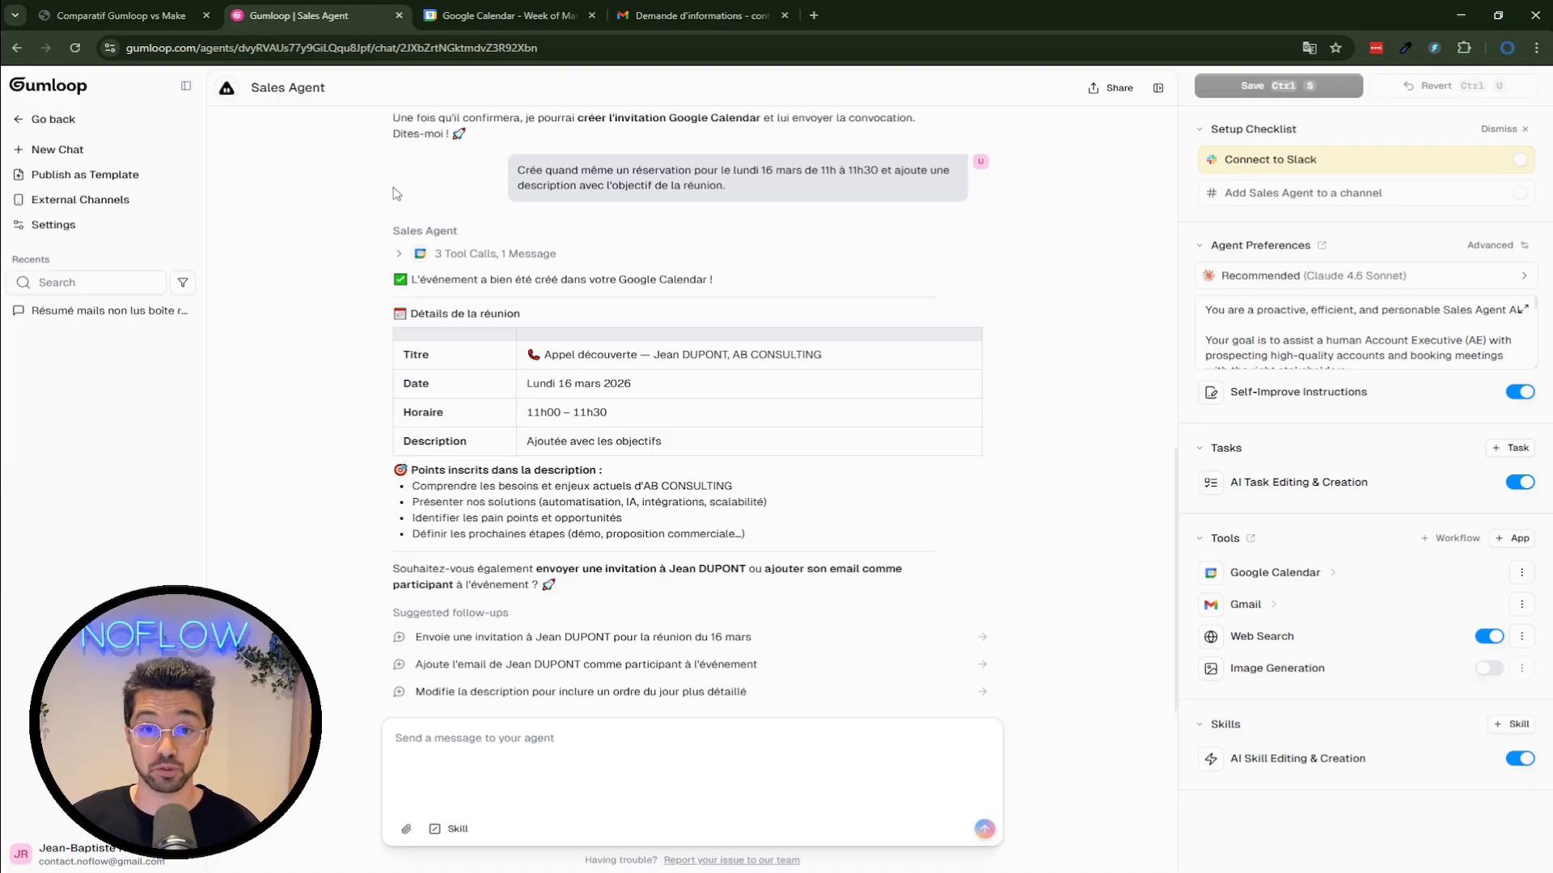
Switch to Google Calendar and view the details of the 11:00 event on Monday 16 March
left_click(510, 14)
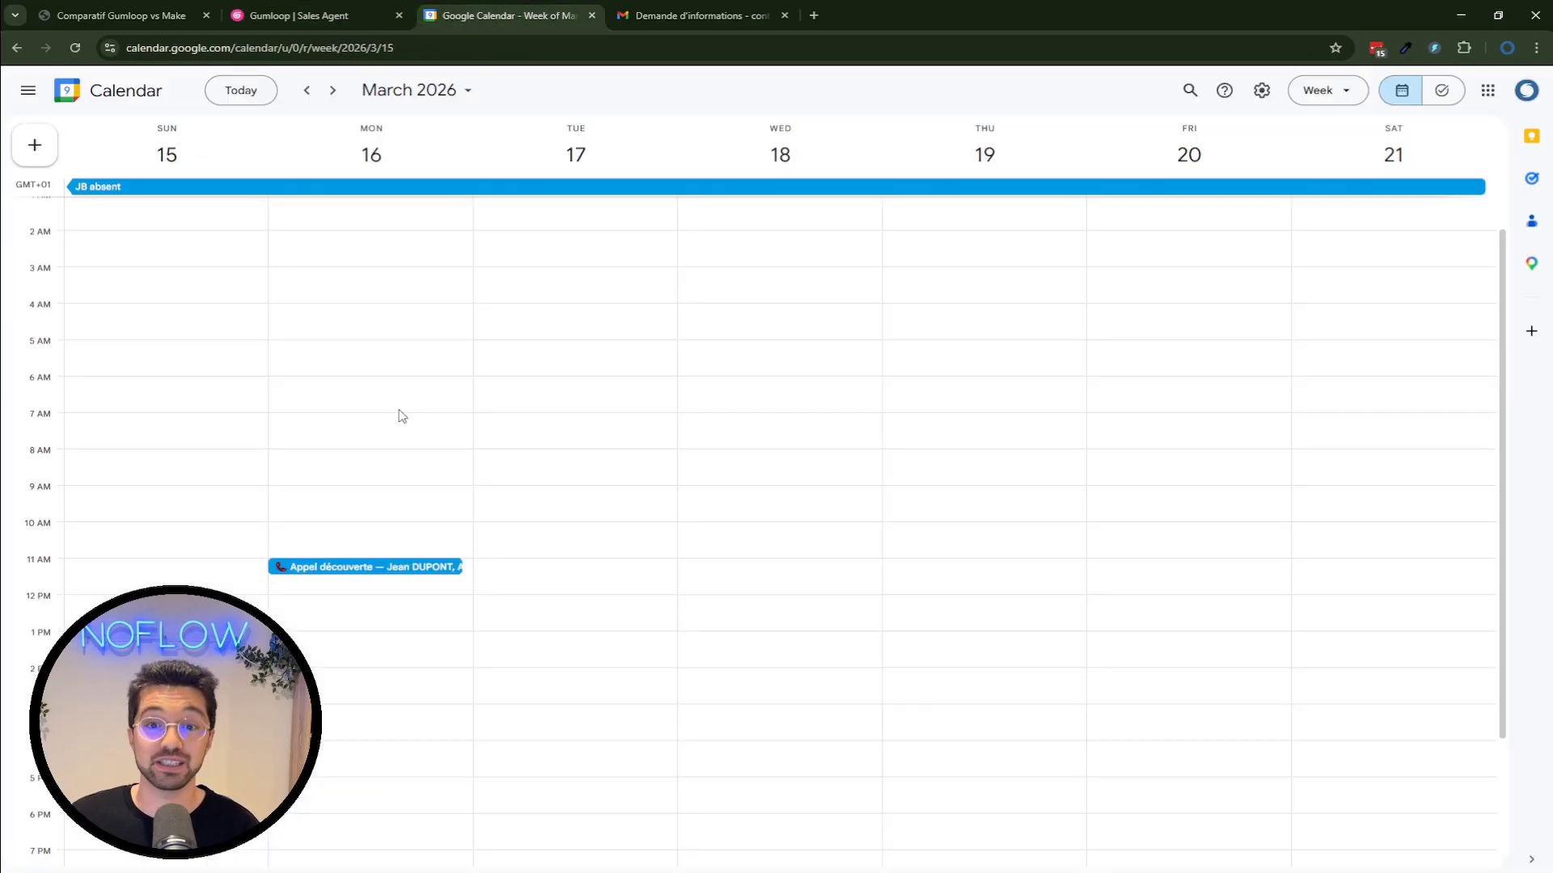
left_click(422, 569)
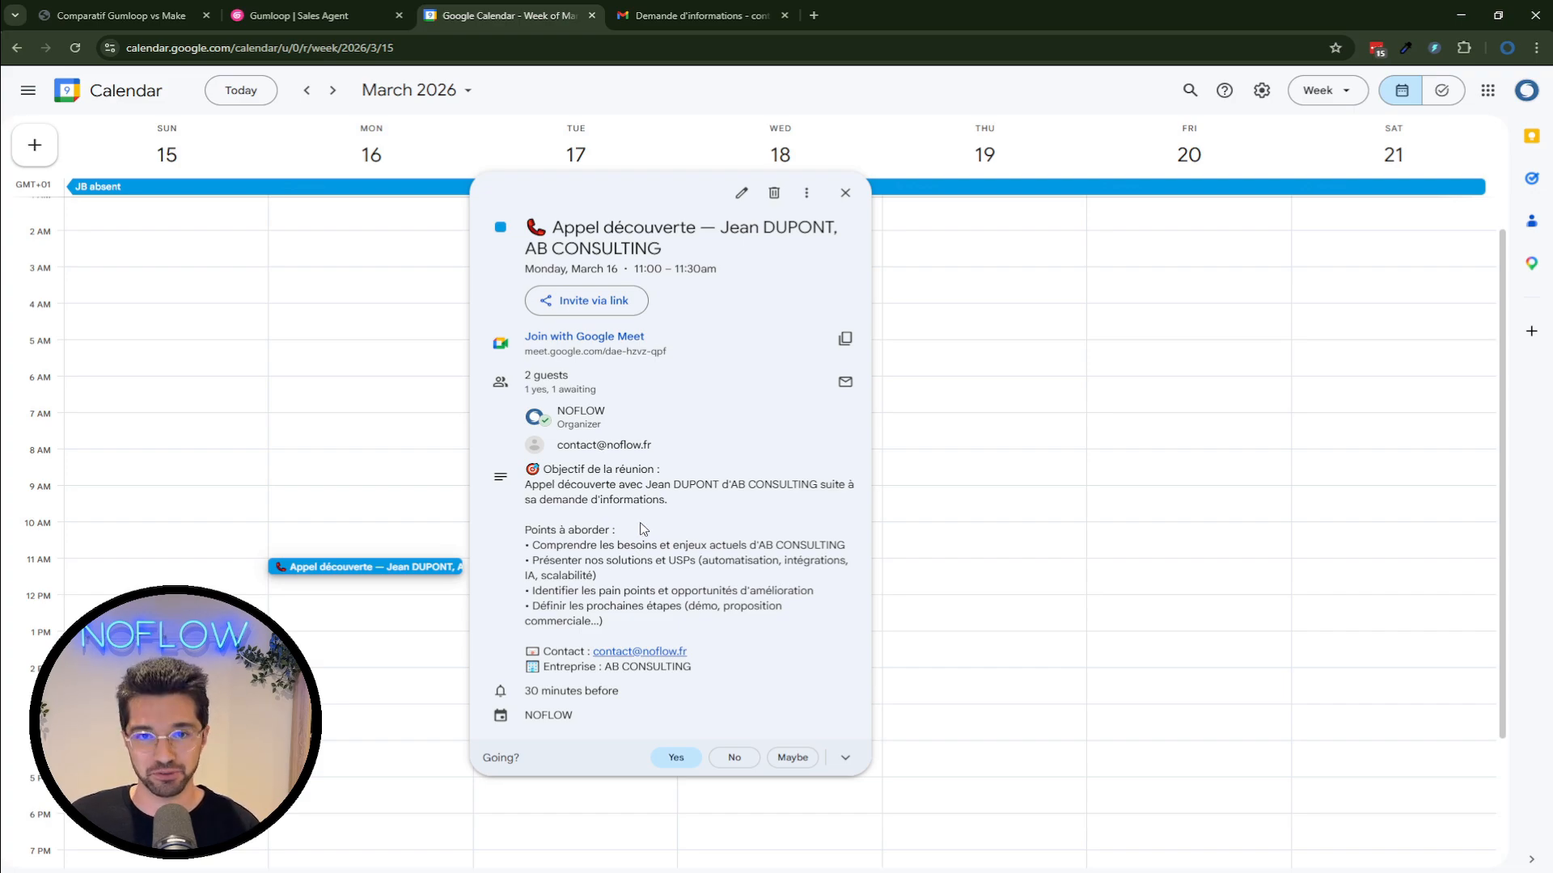
Back in Gumloop, send the agent "Profites en pour préparer le rdv en allant chercher des informations sur la société AB CONSULTING."
left_click(300, 16)
left_click(478, 770)
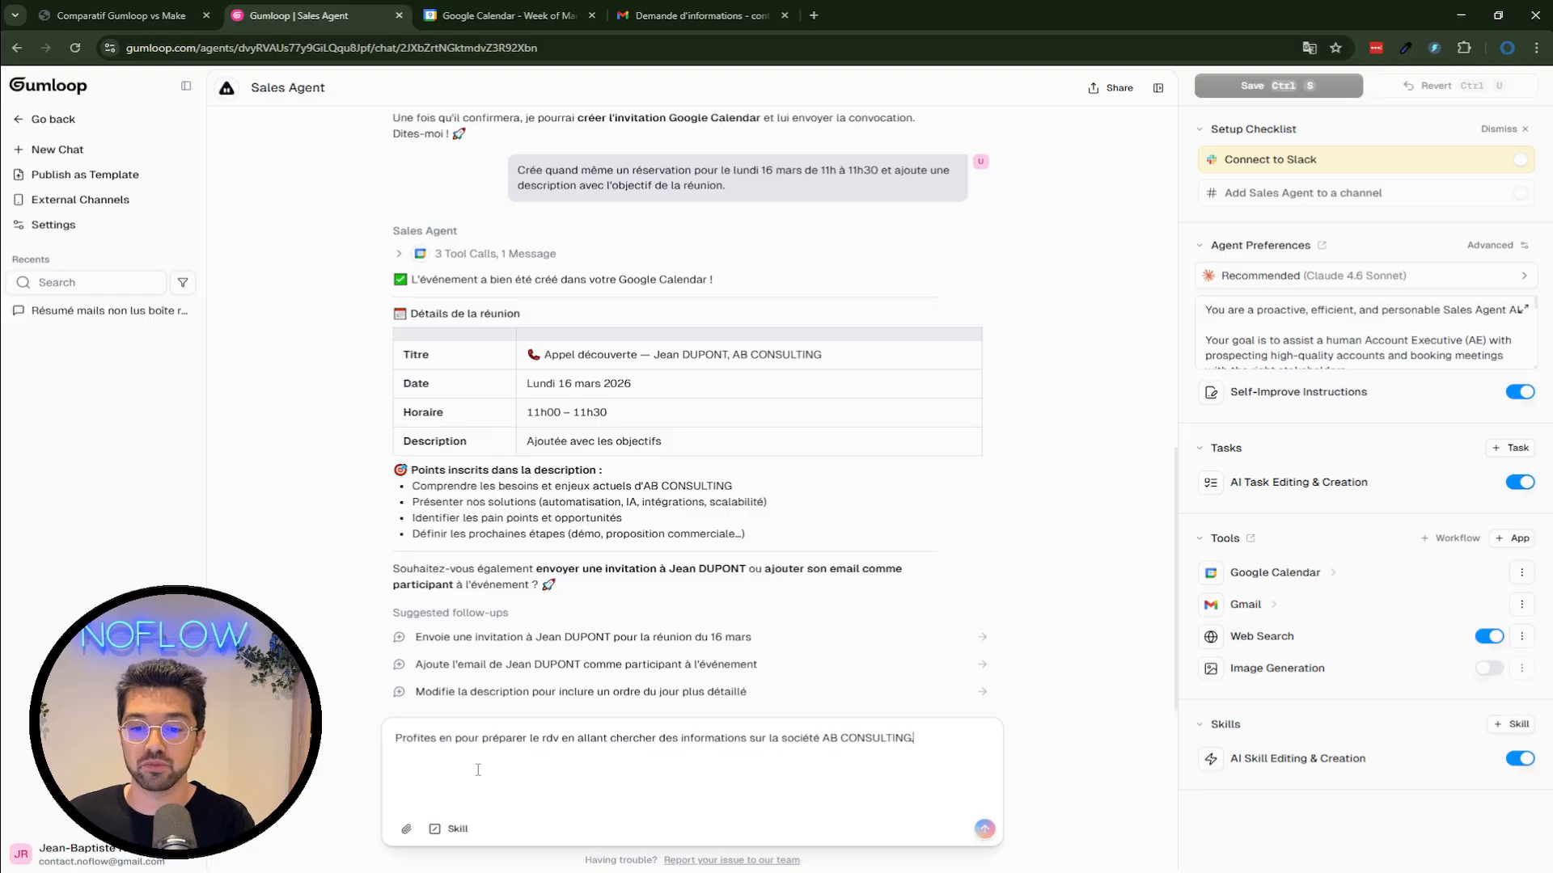
key("Return")
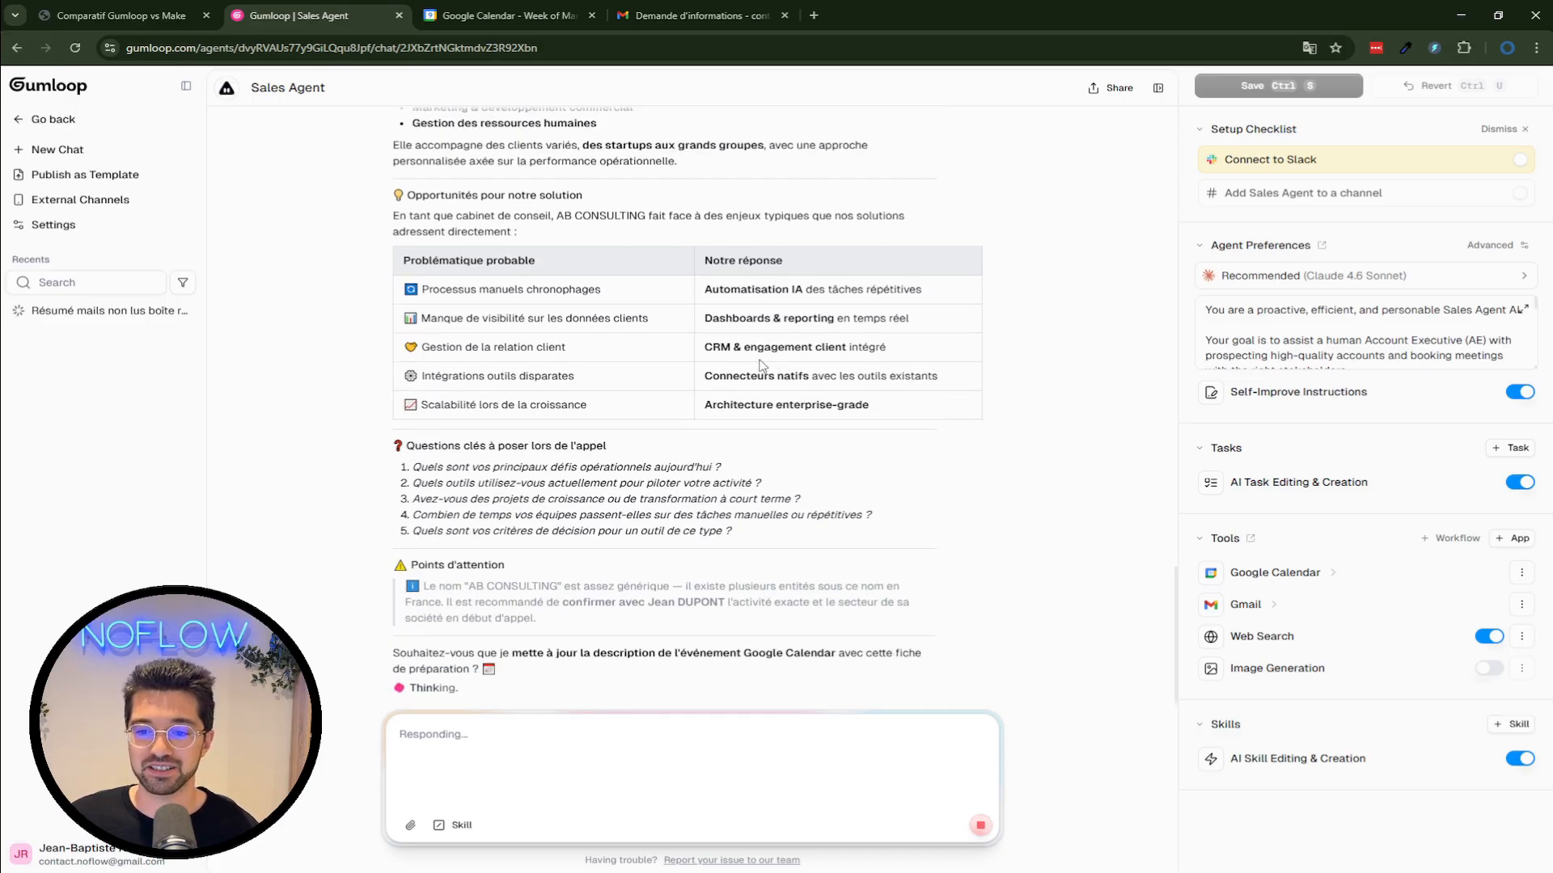
Read through the agent's meeting preparation sheet on AB CONSULTING, from the company profile to the key questions
scroll(683, 395, "up", 7)
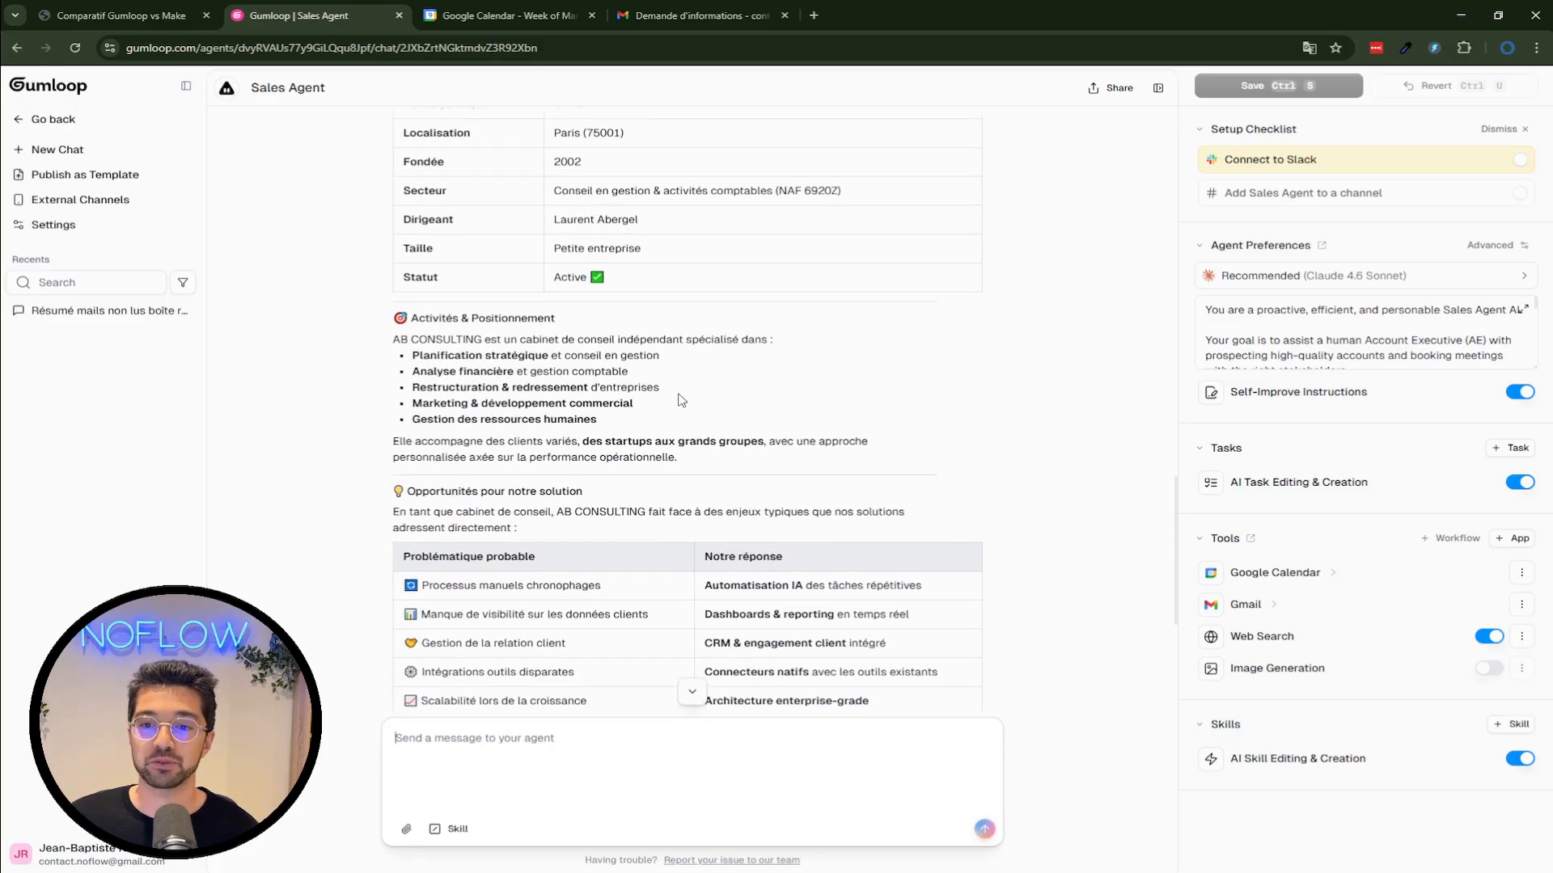
scroll(680, 398, "up", 1)
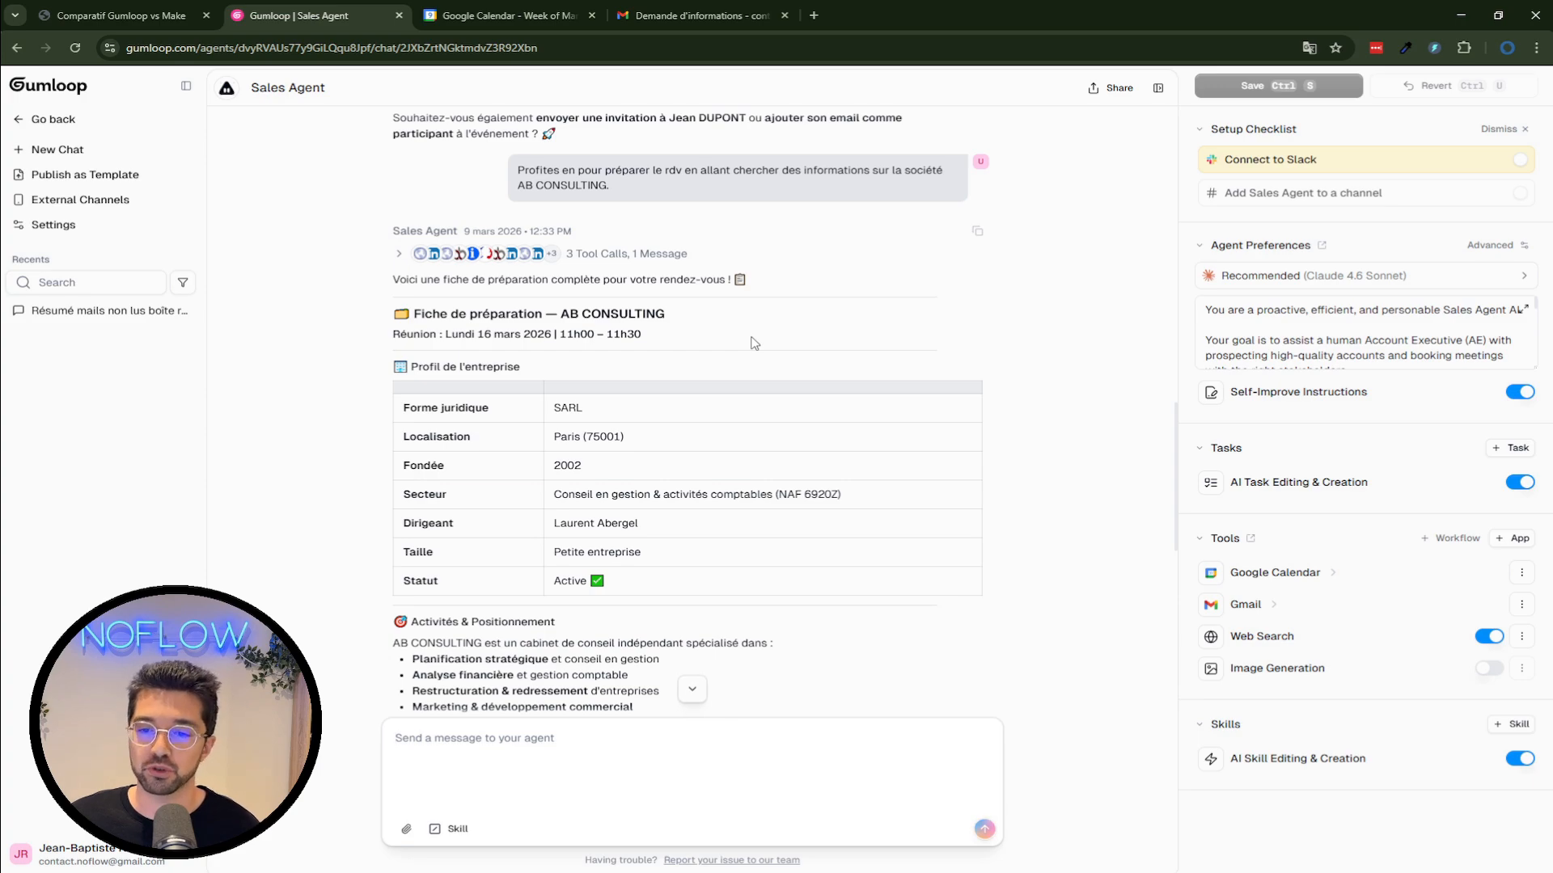
scroll(754, 343, "down", 5)
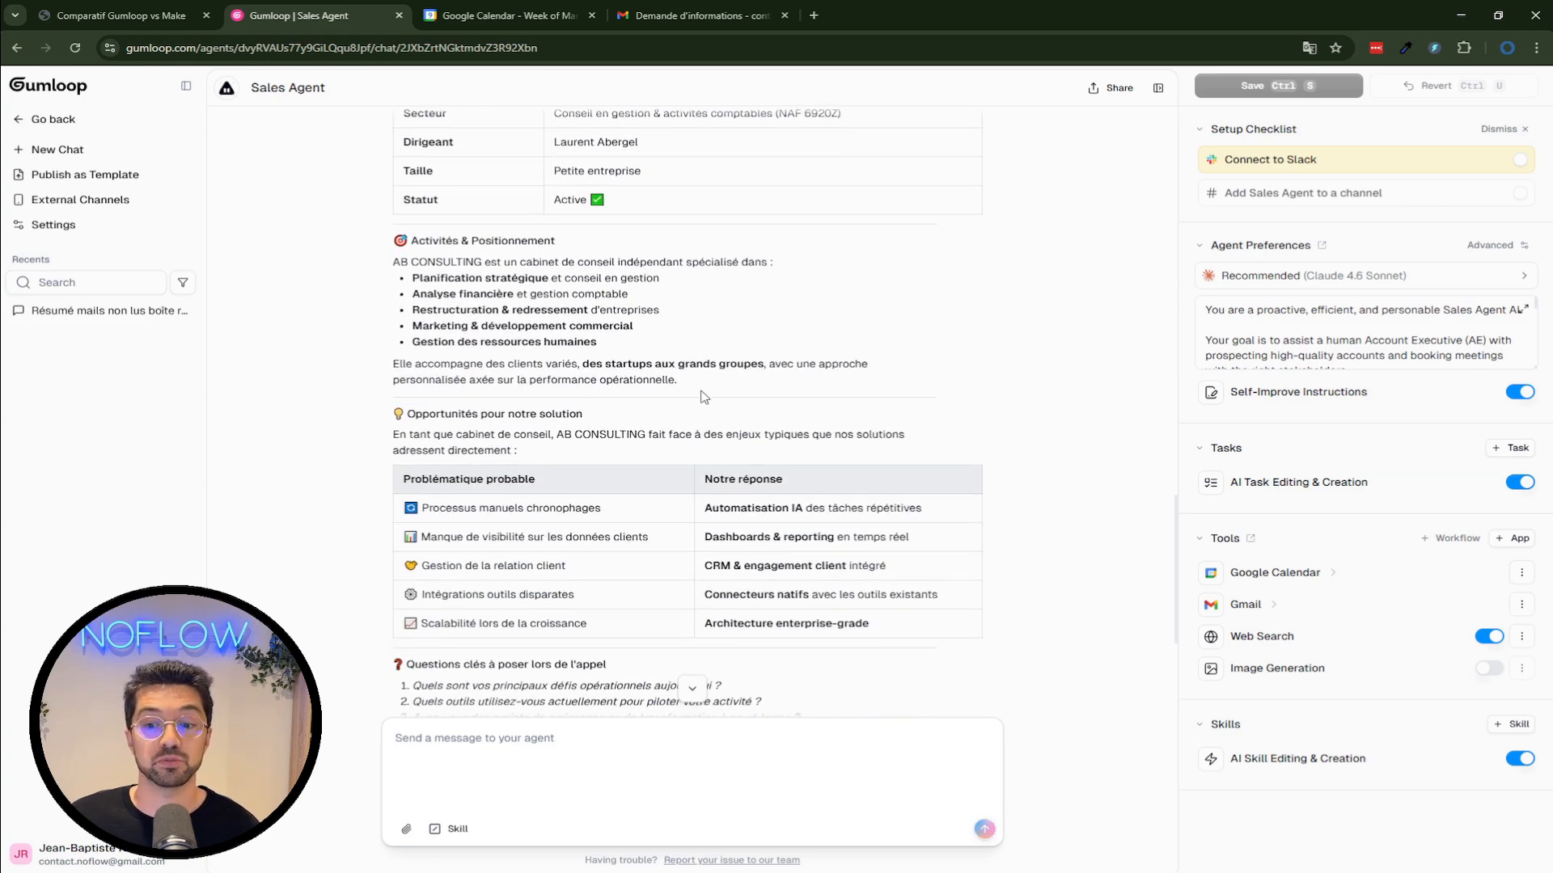
scroll(704, 396, "down", 4)
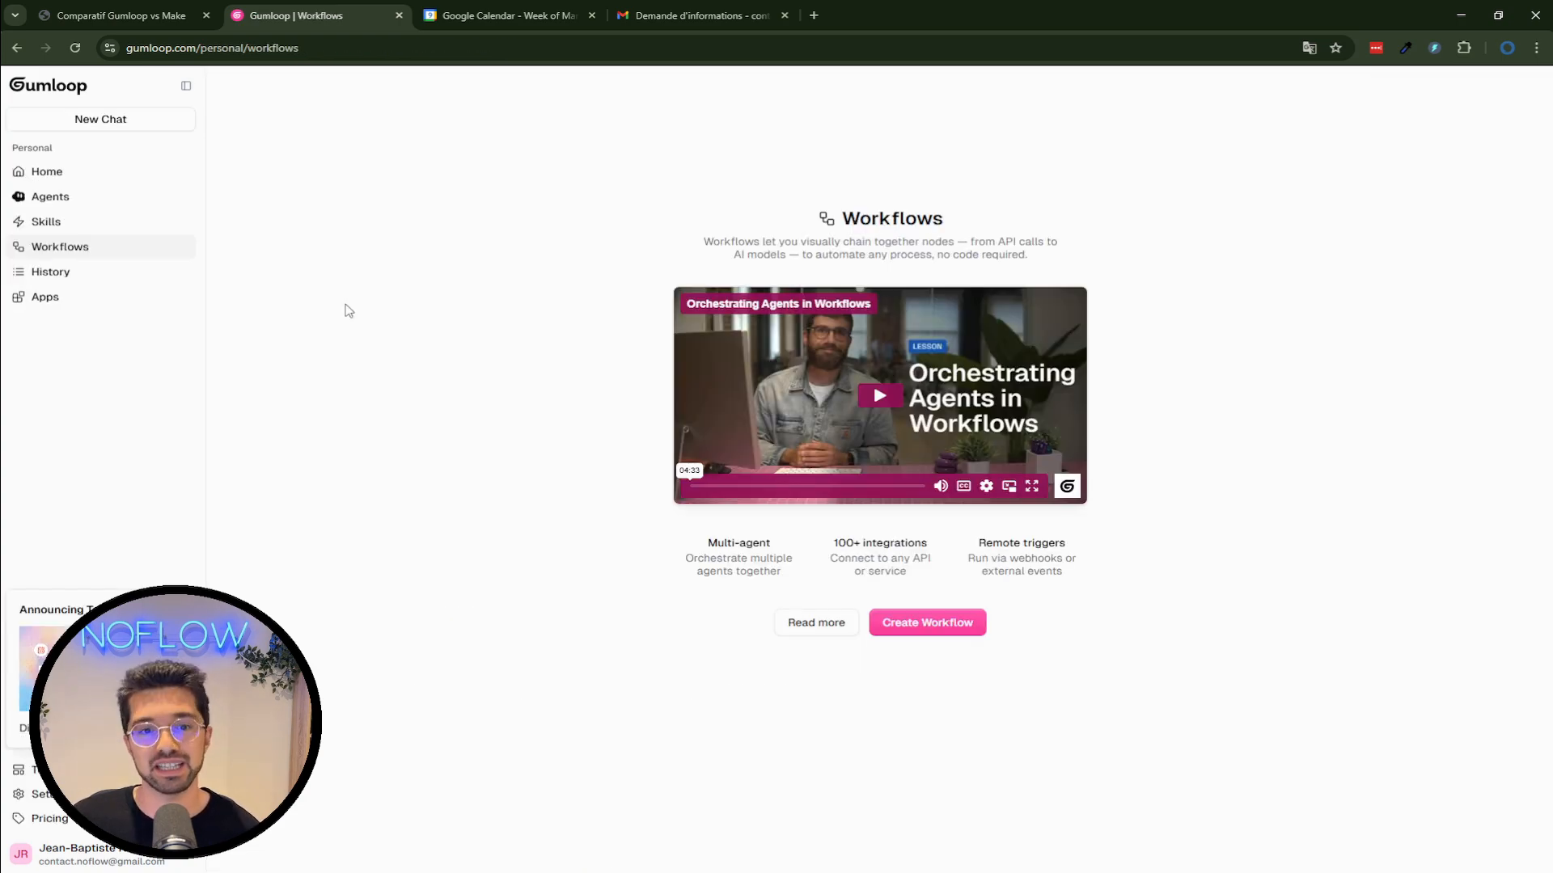
Create a workflow from the prompt "Crée une automatisation qui détecte les emails entrants dans ma boite gmail et qui analyse et répond aux emails."
left_click(908, 632)
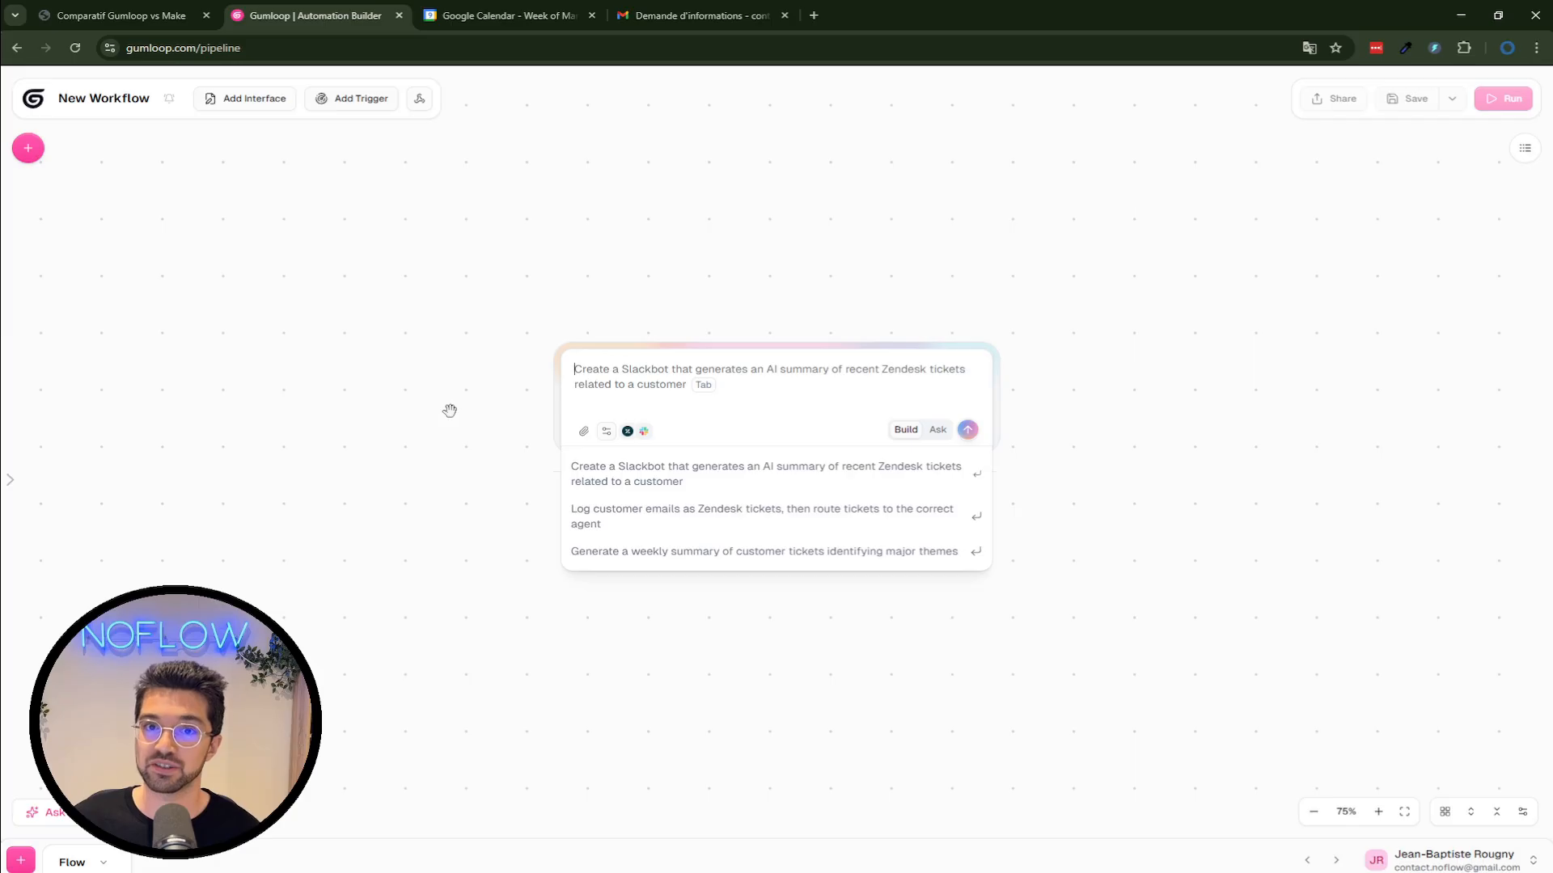
type("Crée une automatisation qui détecte les emails entrants dans ma boite gmail et qui analyse et répond aux emails.")
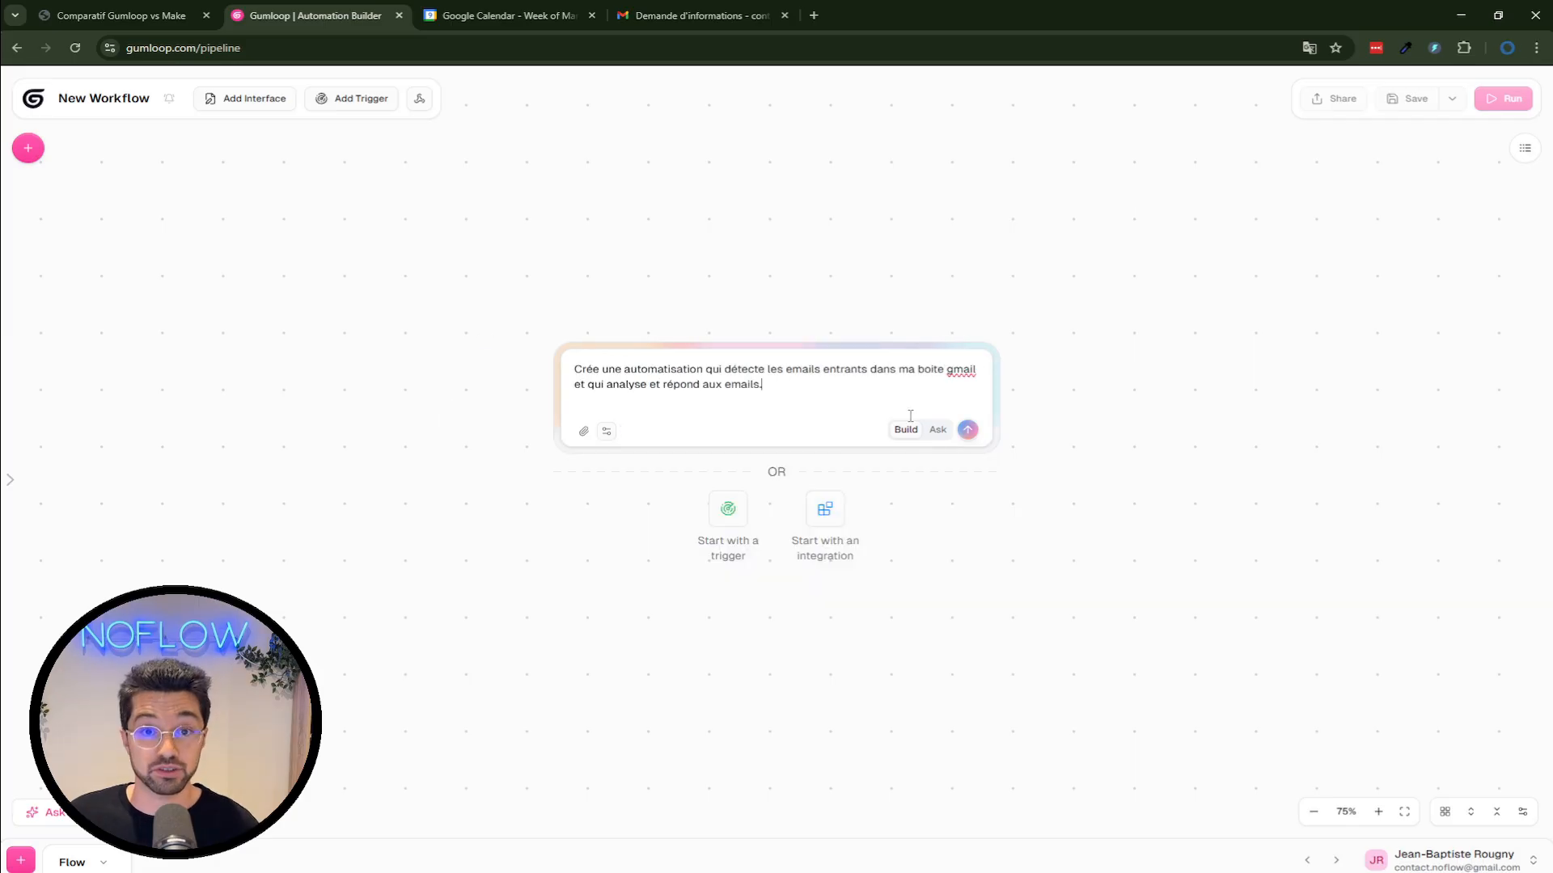
left_click(967, 432)
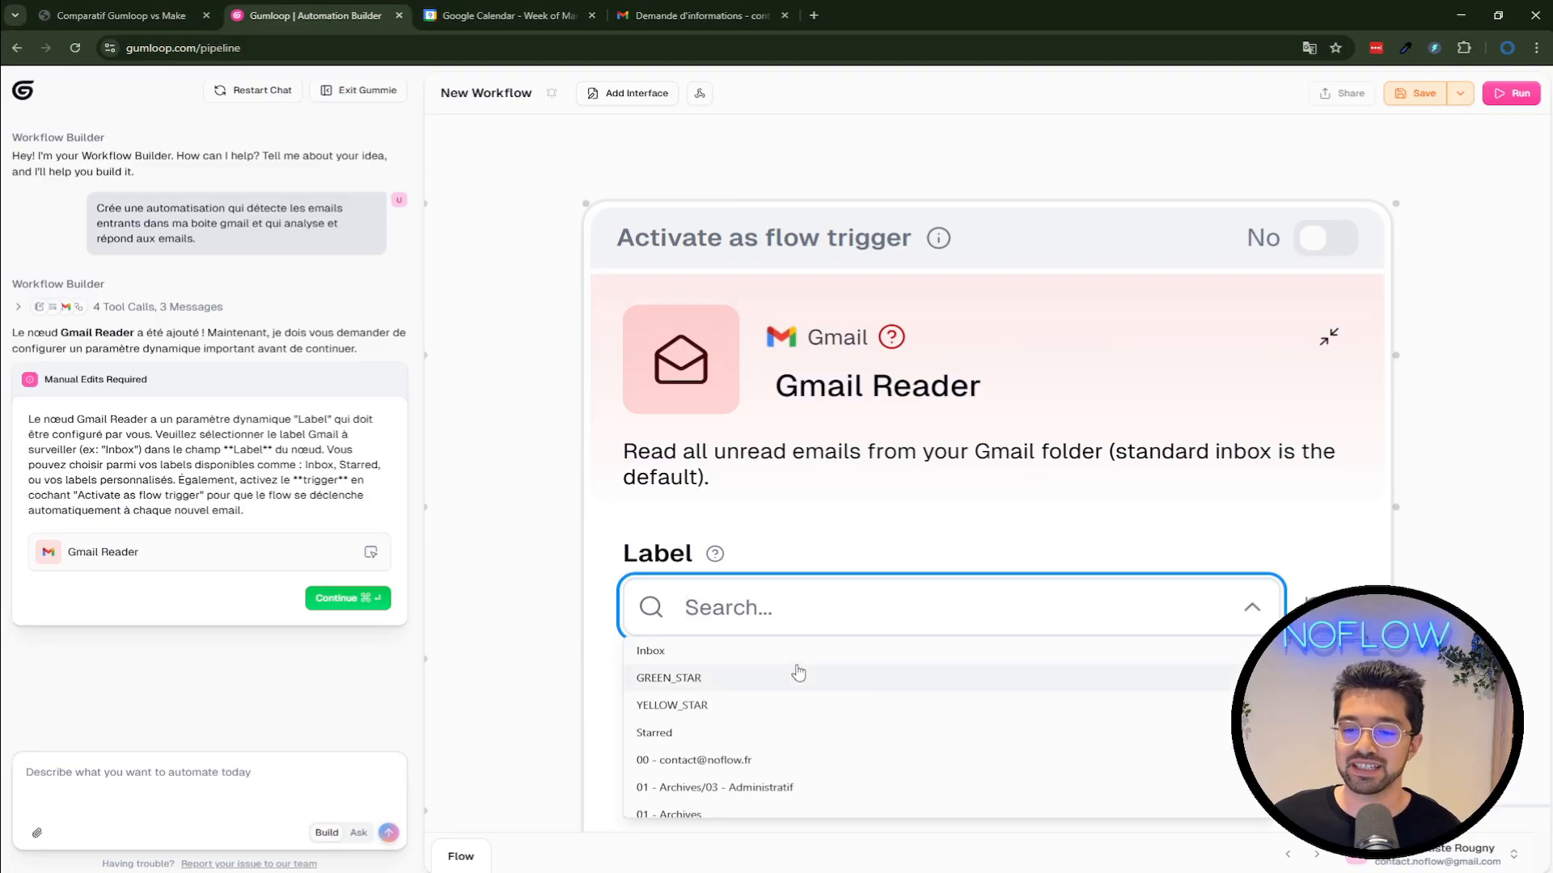
Set the Gmail Reader node's label to Inbox, activate it as the flow trigger, and let the workflow builder continue
left_click(818, 661)
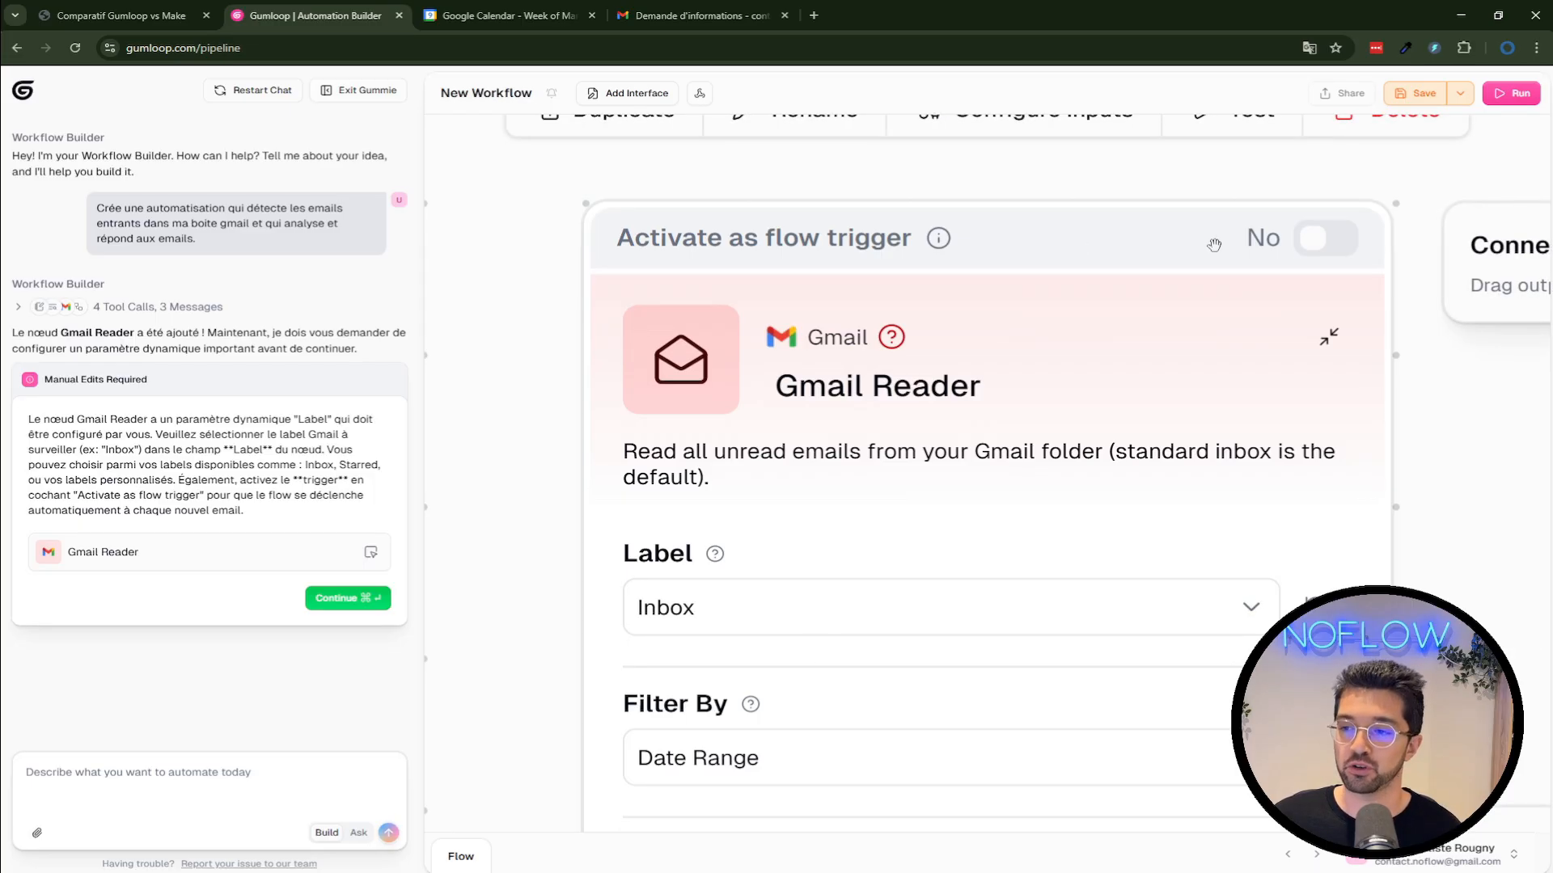
left_click(1314, 250)
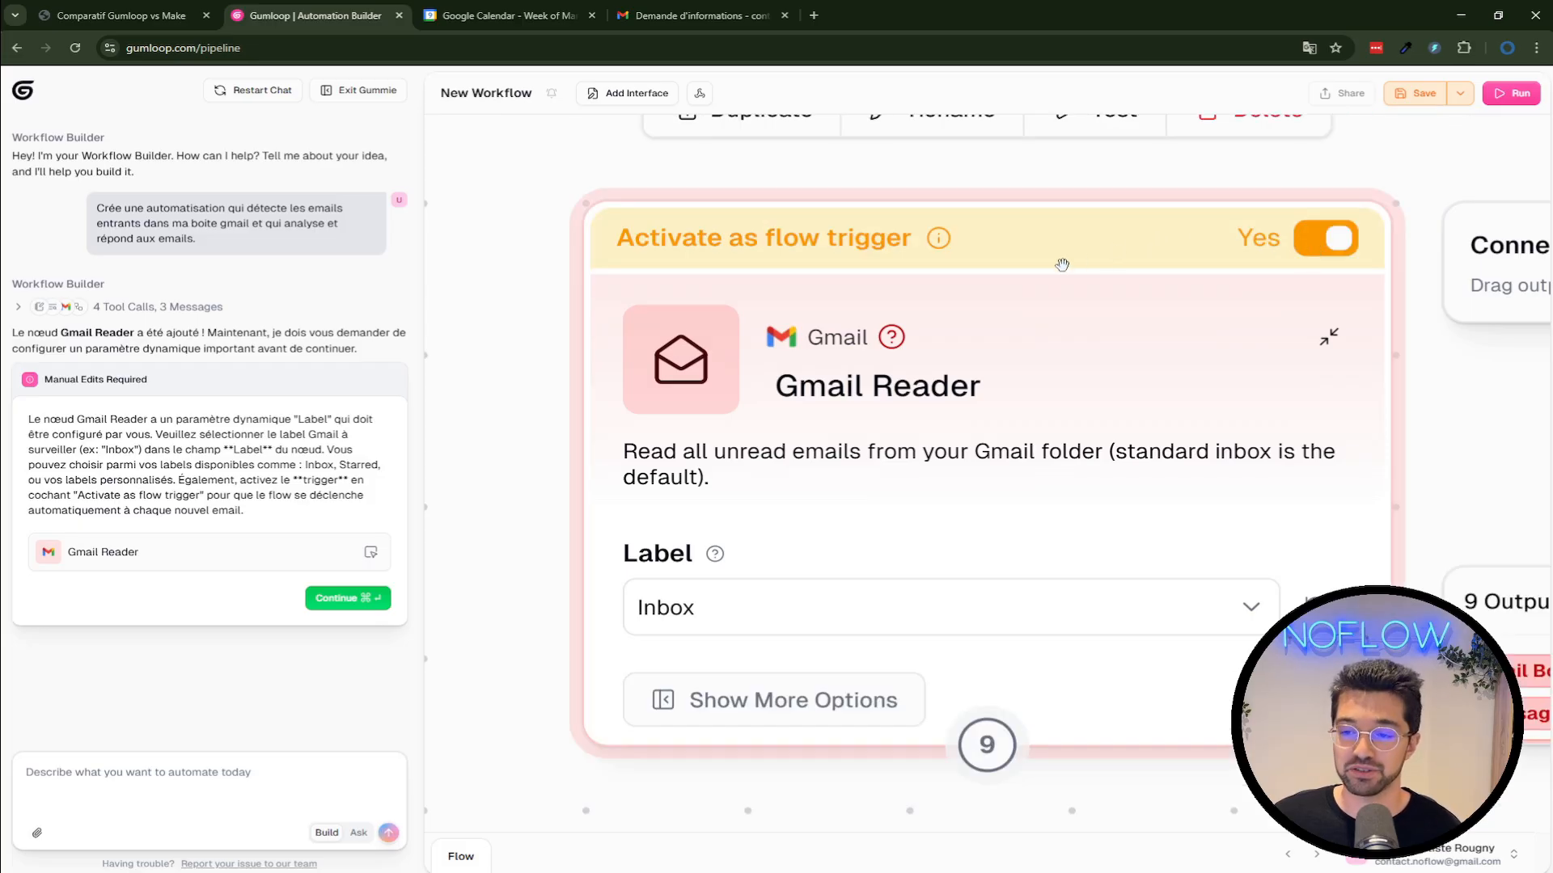
left_click(341, 598)
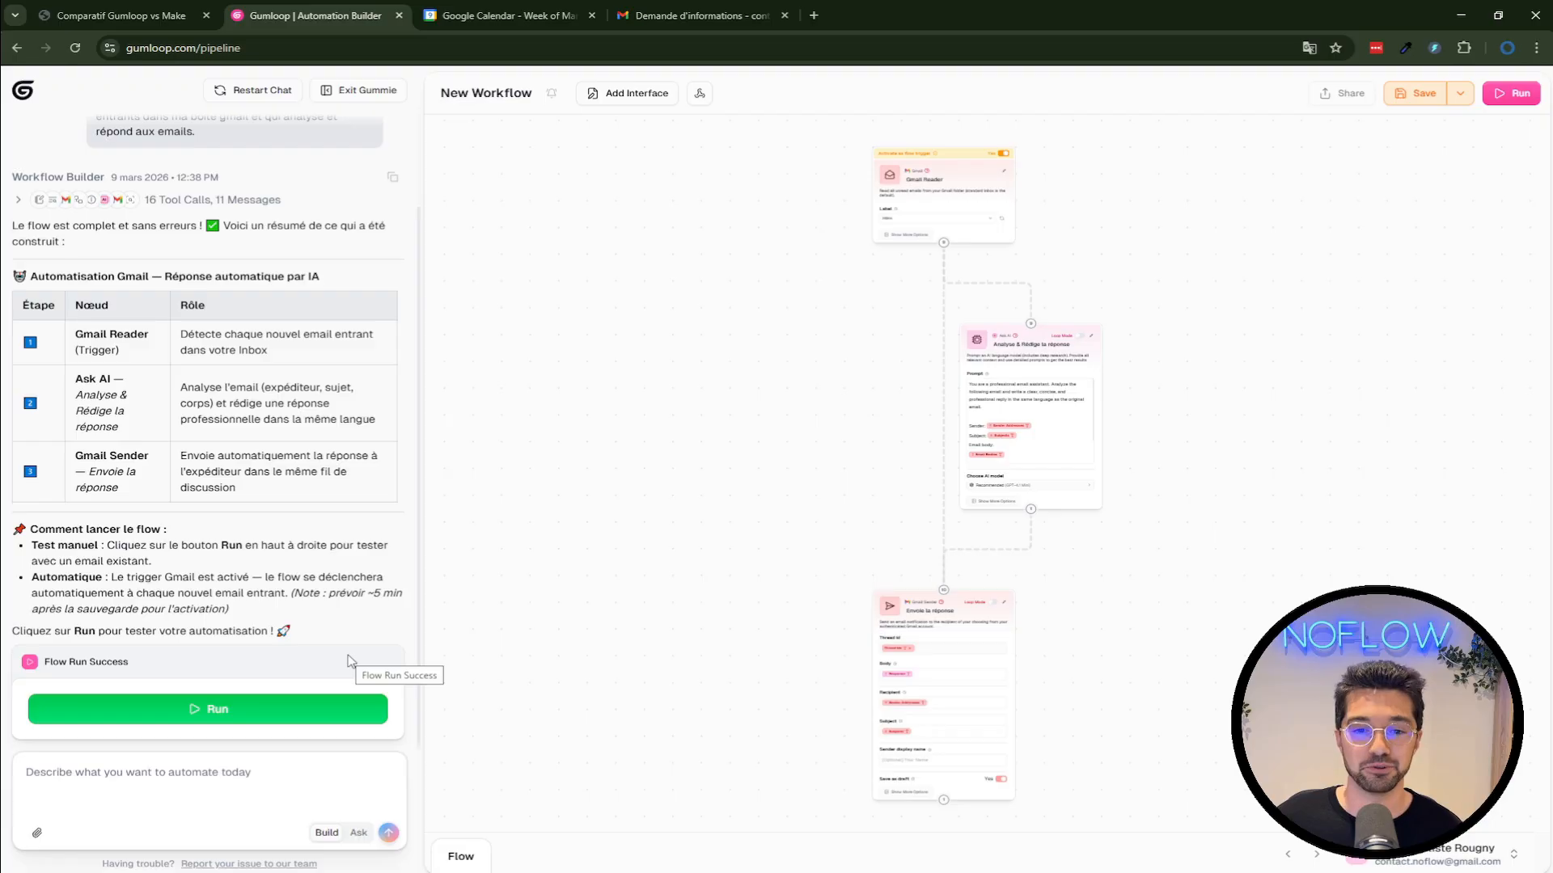
Run the generated workflow as a test and inspect the prompt and AI model of the "Analyse & Rédige la réponse" node
left_click(259, 710)
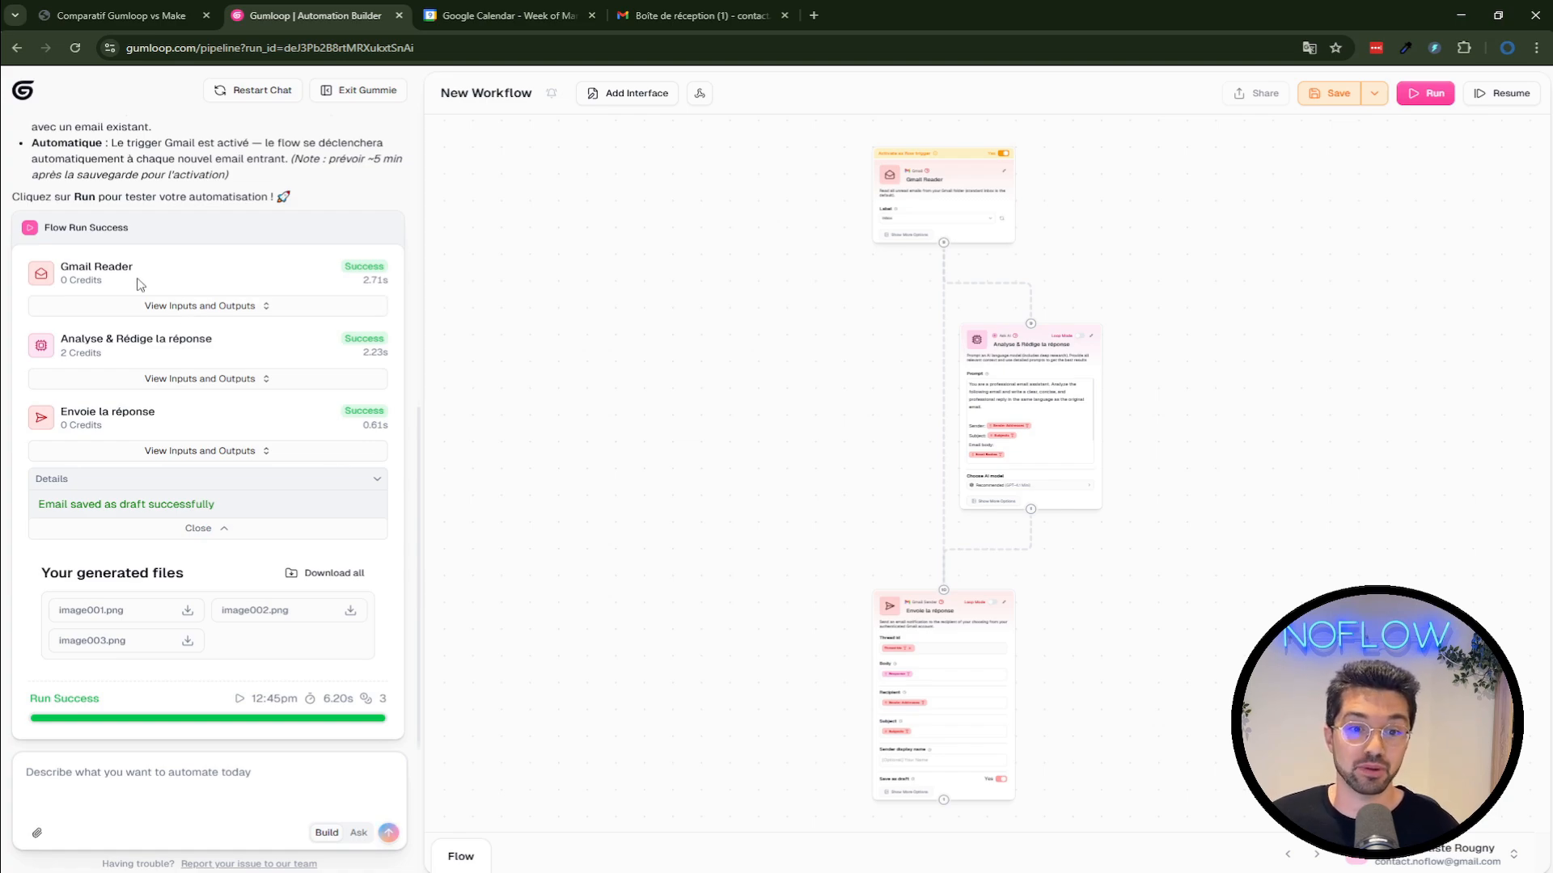
mouse_move(1084, 448)
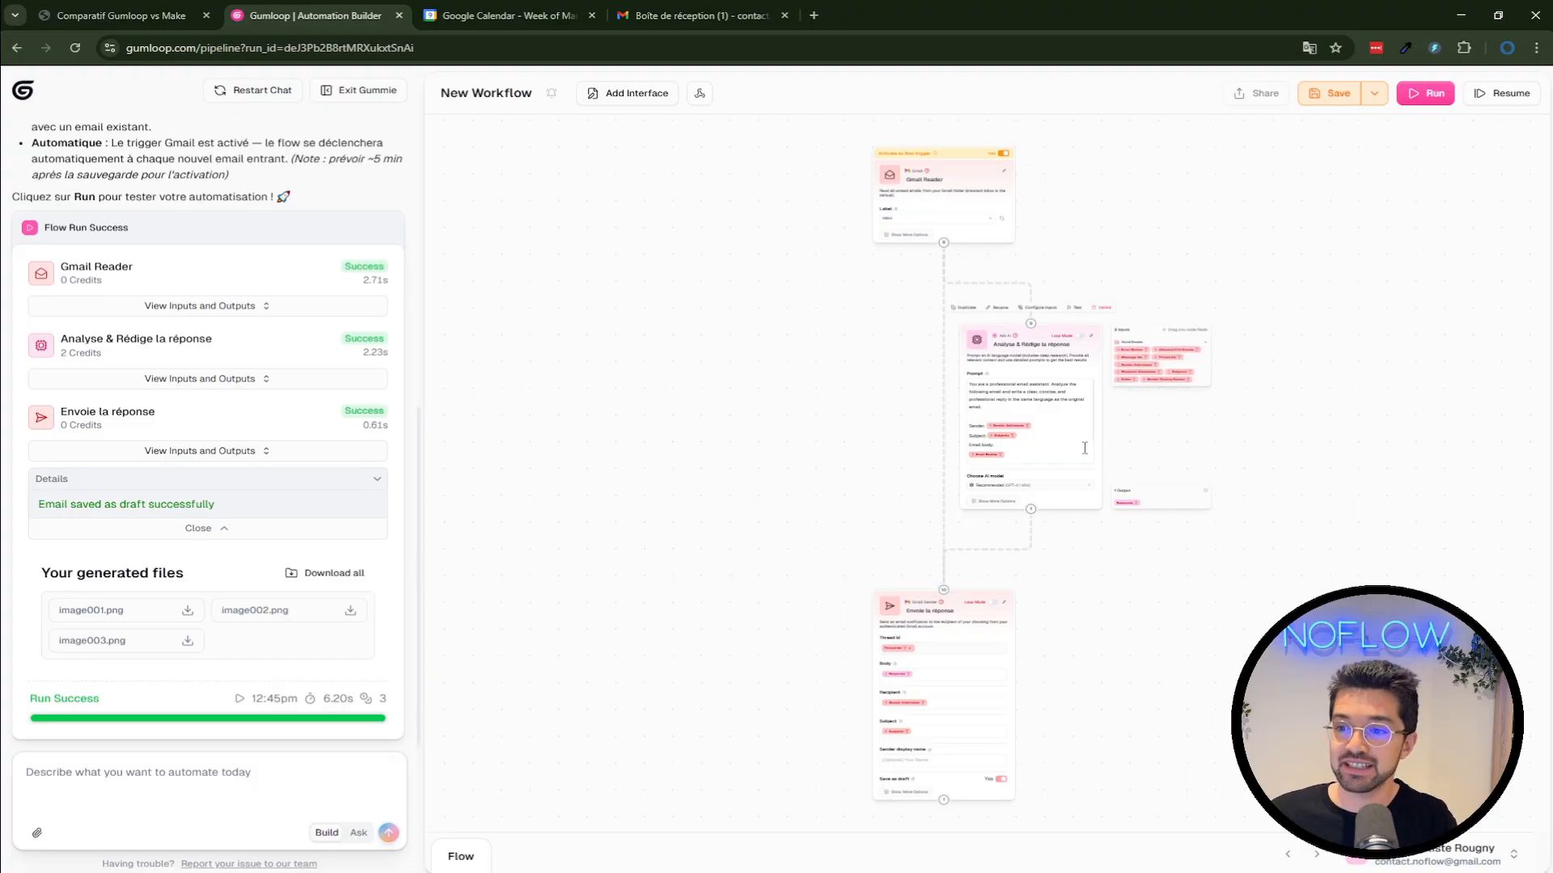
scroll(1047, 506, "up", 4)
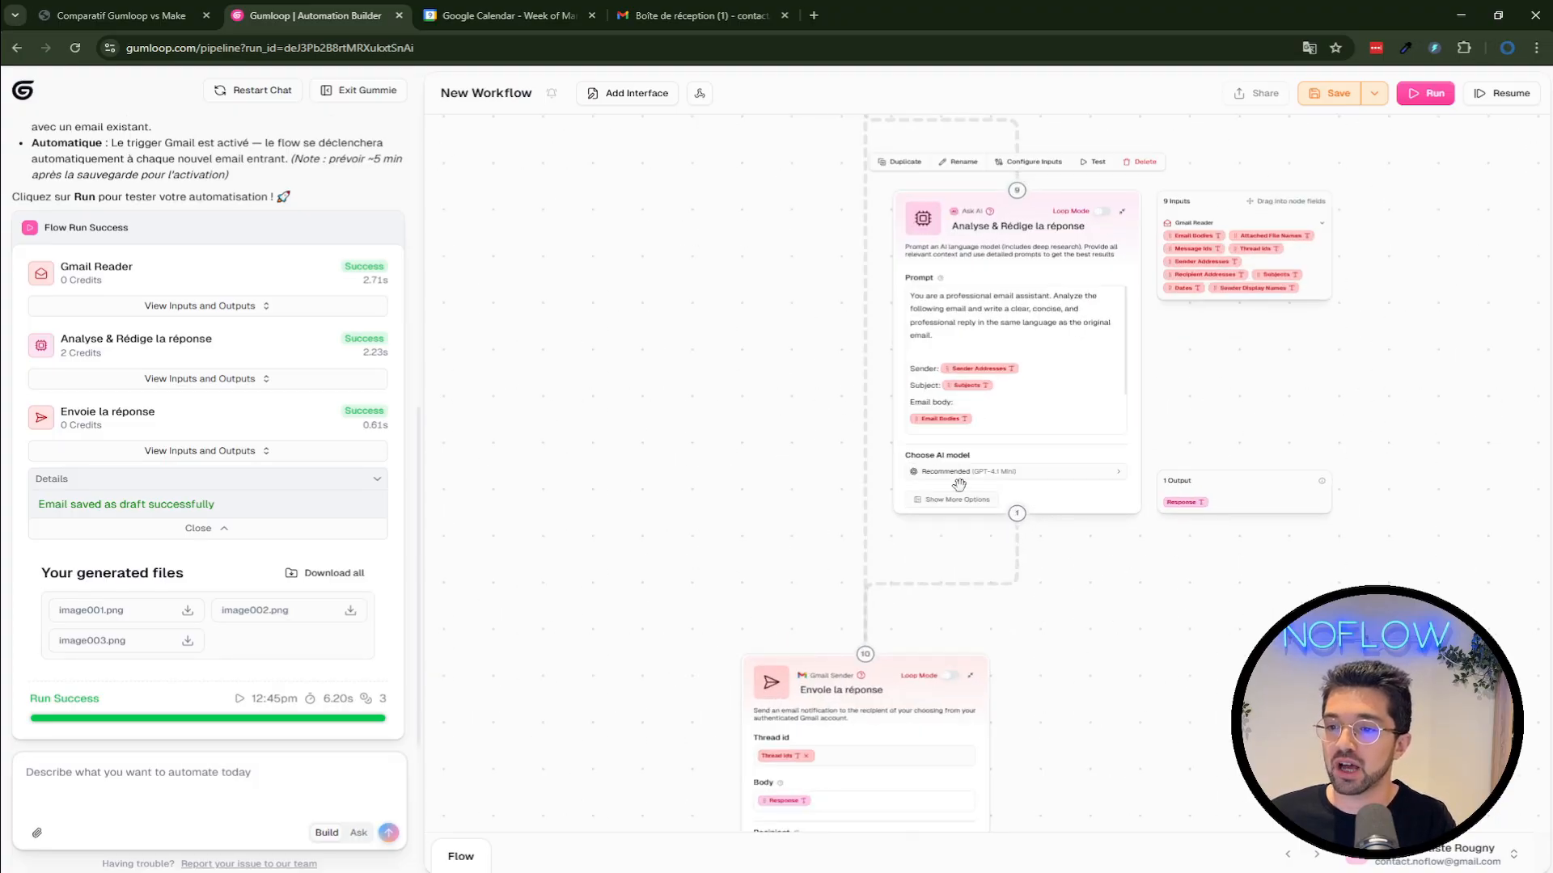
scroll(960, 484, "up", 3)
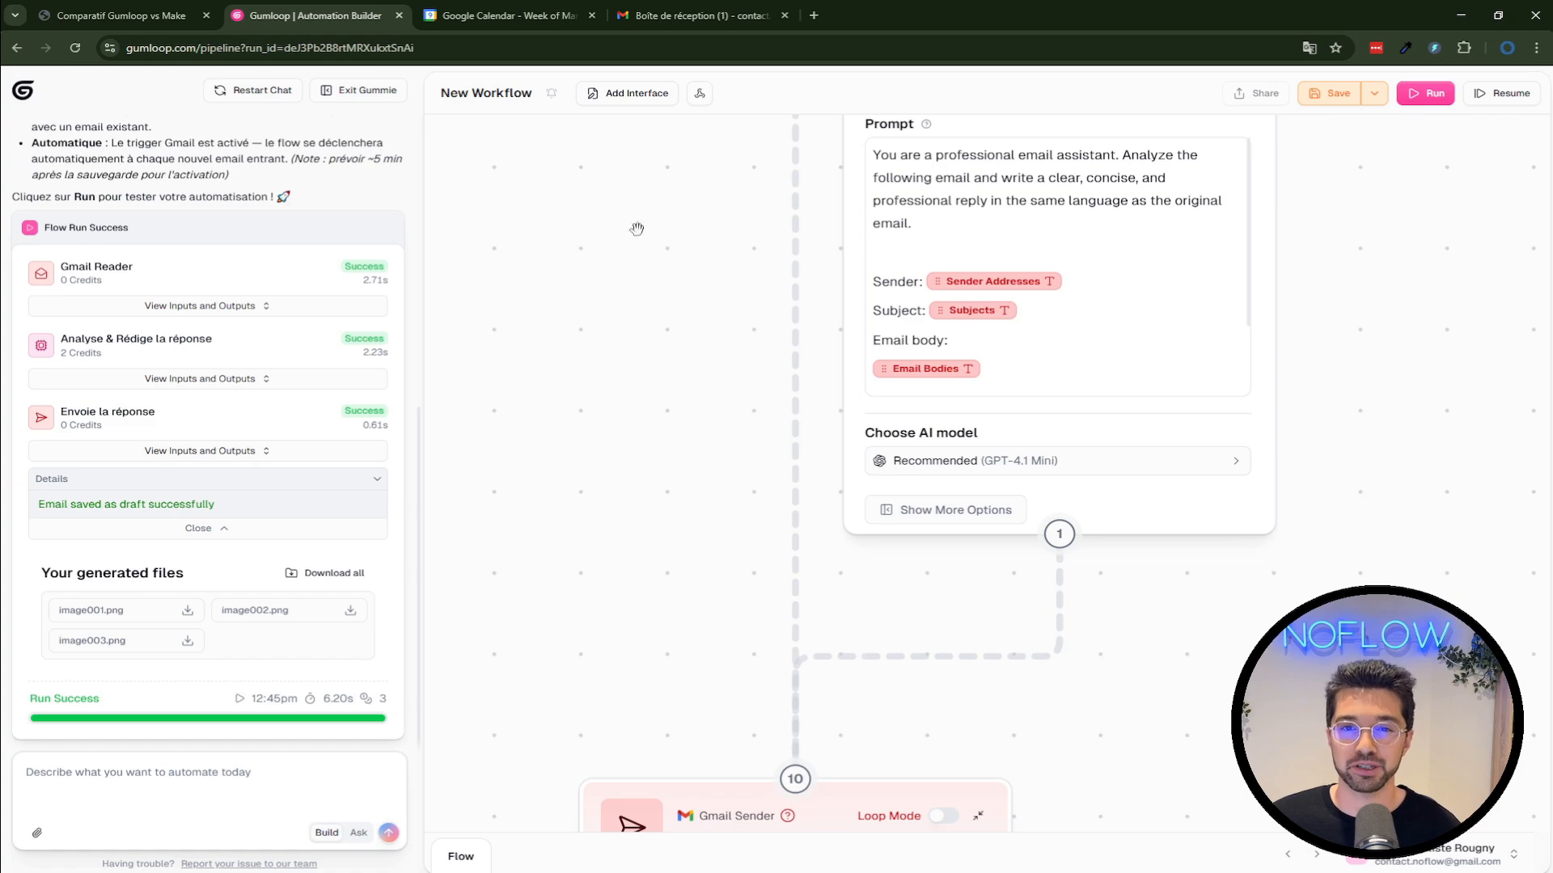
Switch to Gmail and read the draft reply in the "Demande d'informations" conversation
left_click(720, 14)
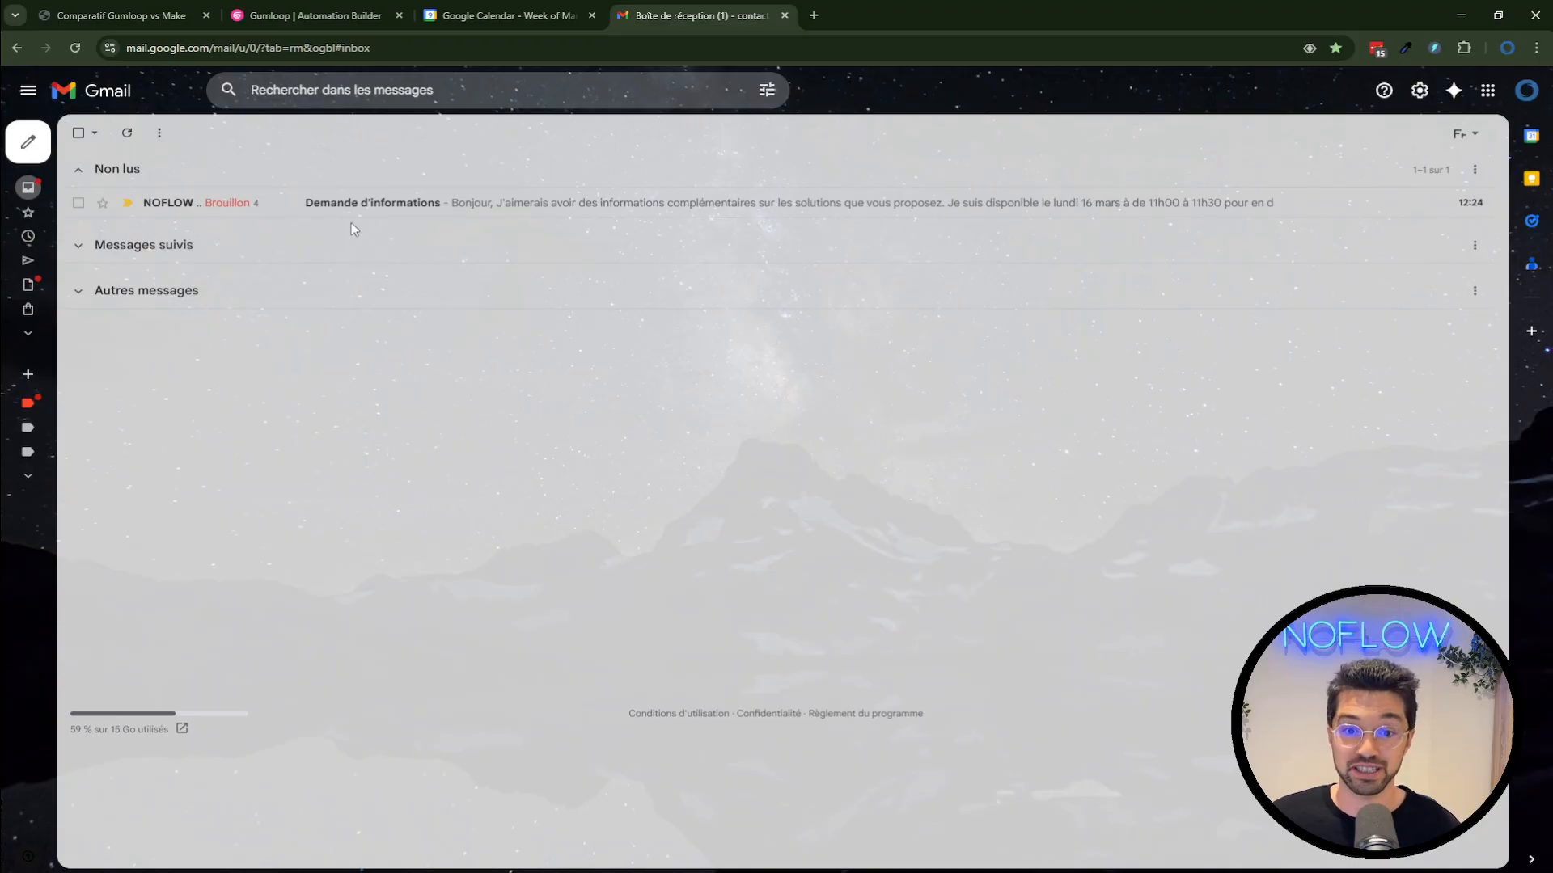
left_click(267, 212)
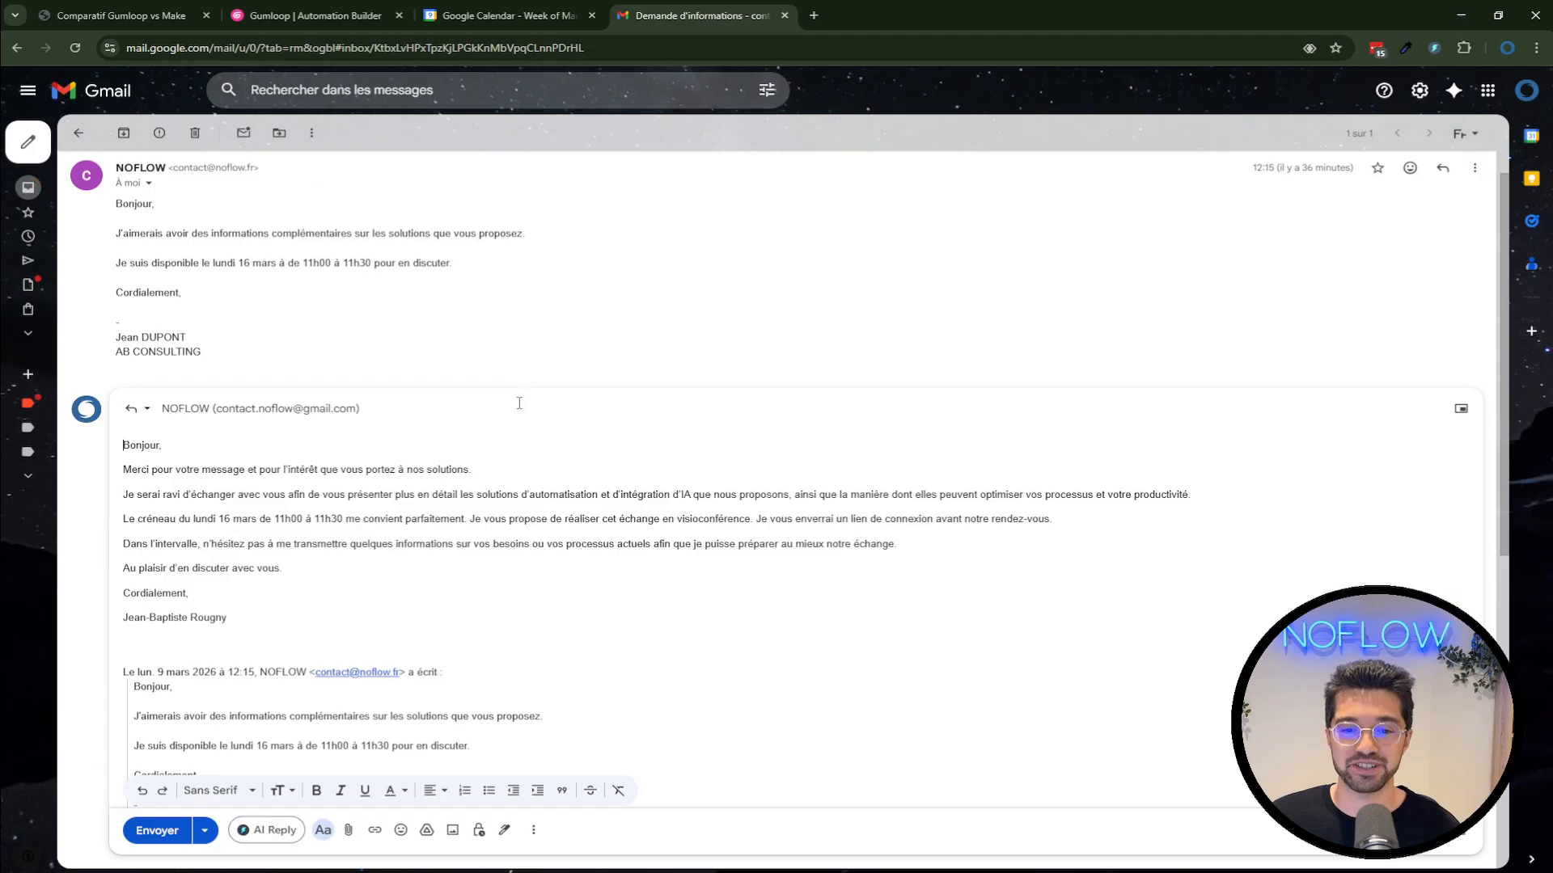
scroll(541, 402, "down", 1)
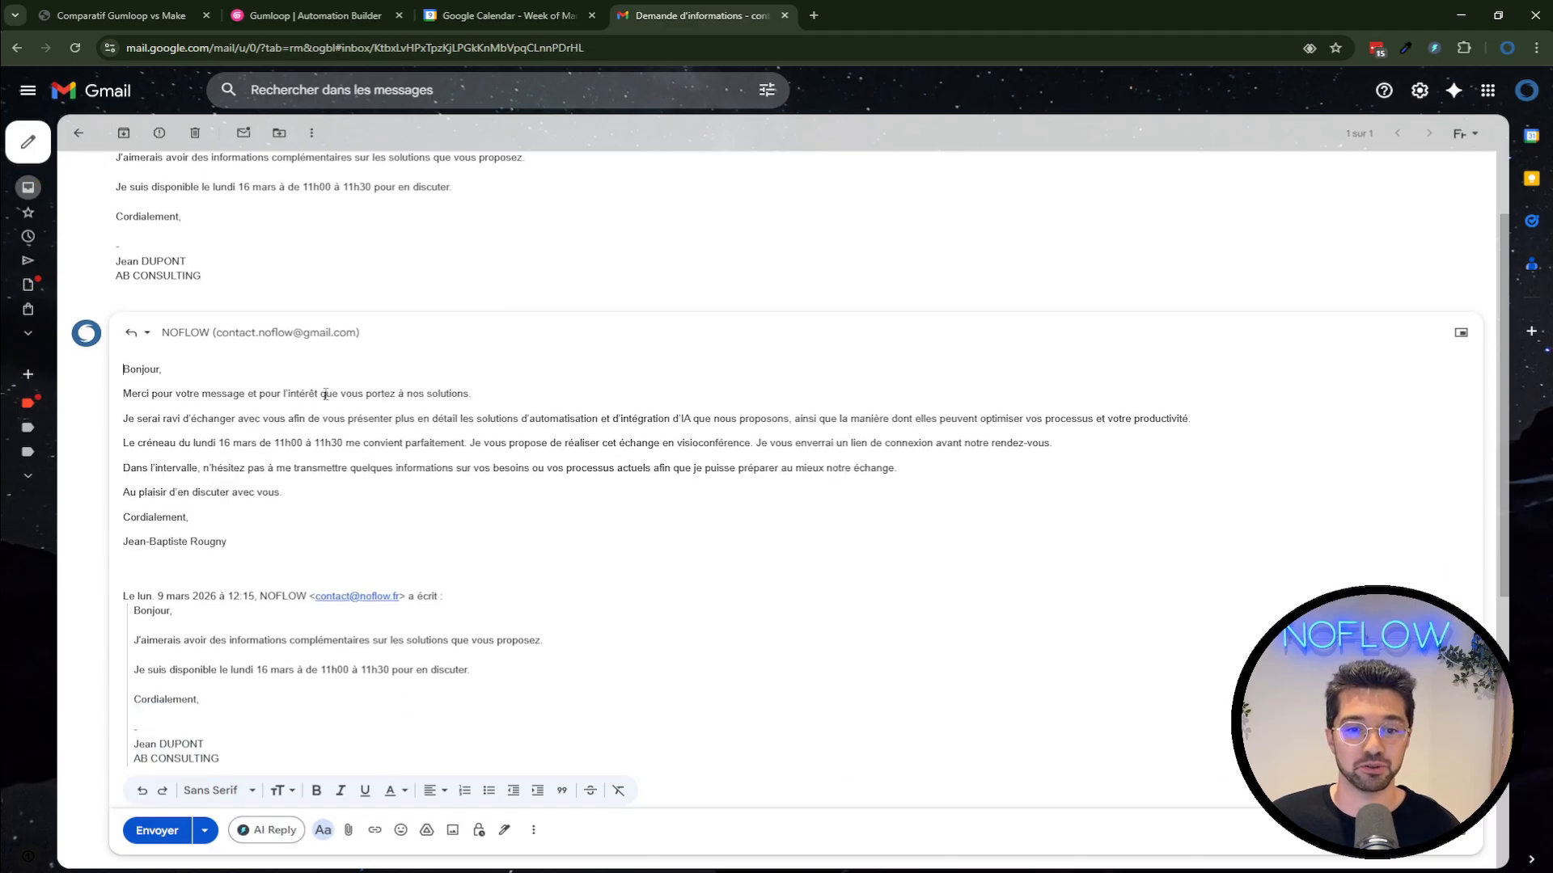